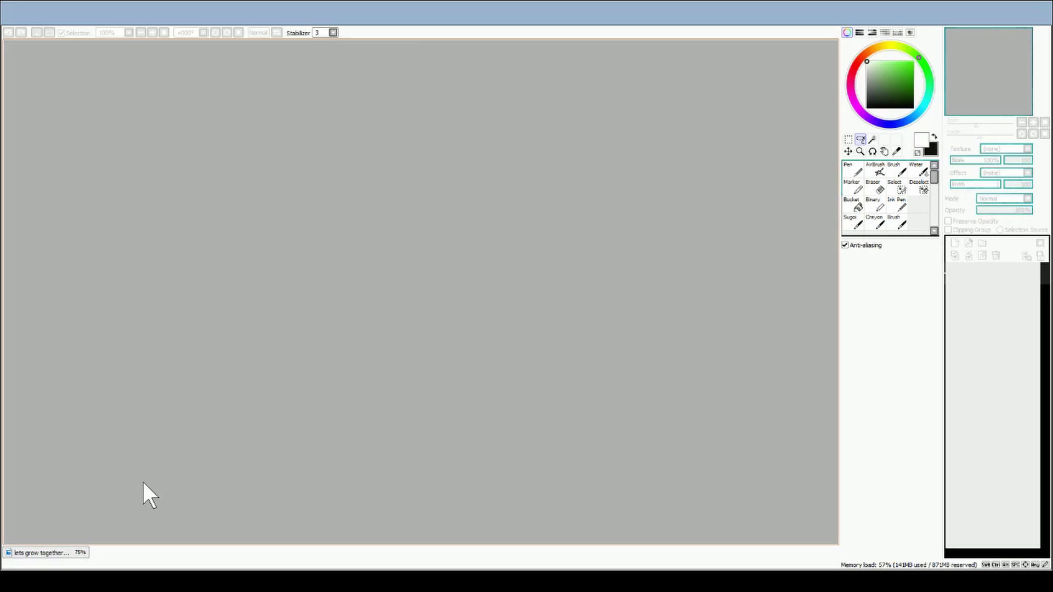
# - In the lets grow together canvas, add a Line 2 layer above Line 1 and lower Line 1's opacity to 14%
pyautogui.click(57, 554)
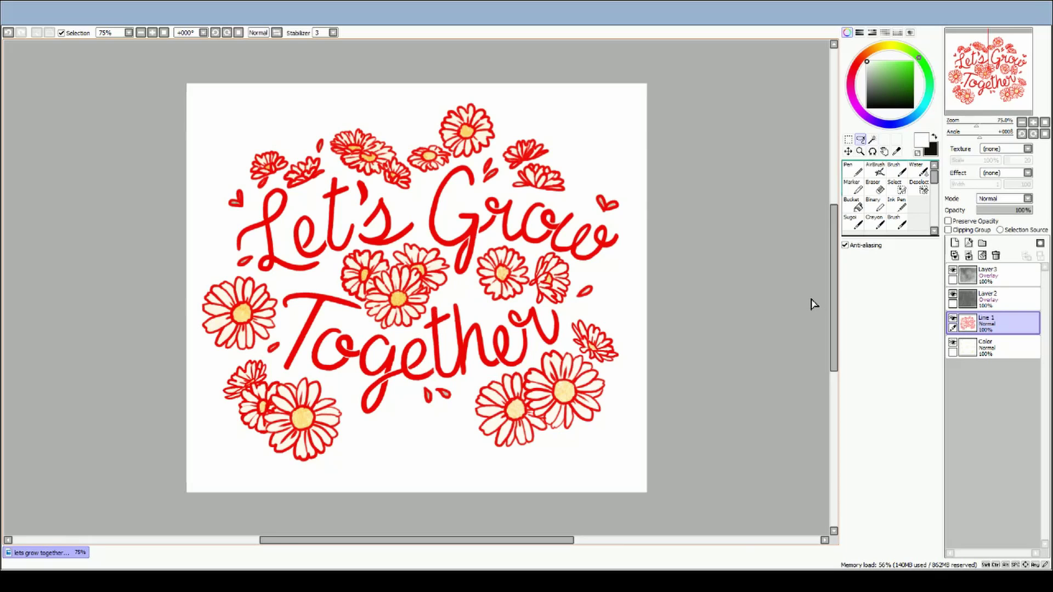
pyautogui.click(962, 350)
pyautogui.click(981, 324)
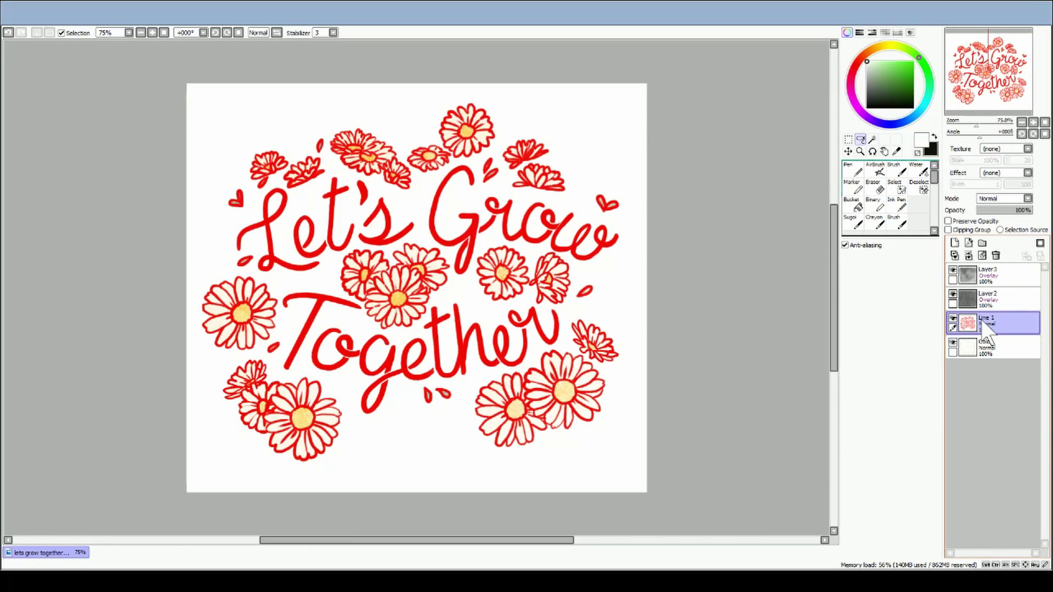
pyautogui.click(955, 243)
pyautogui.click(990, 212)
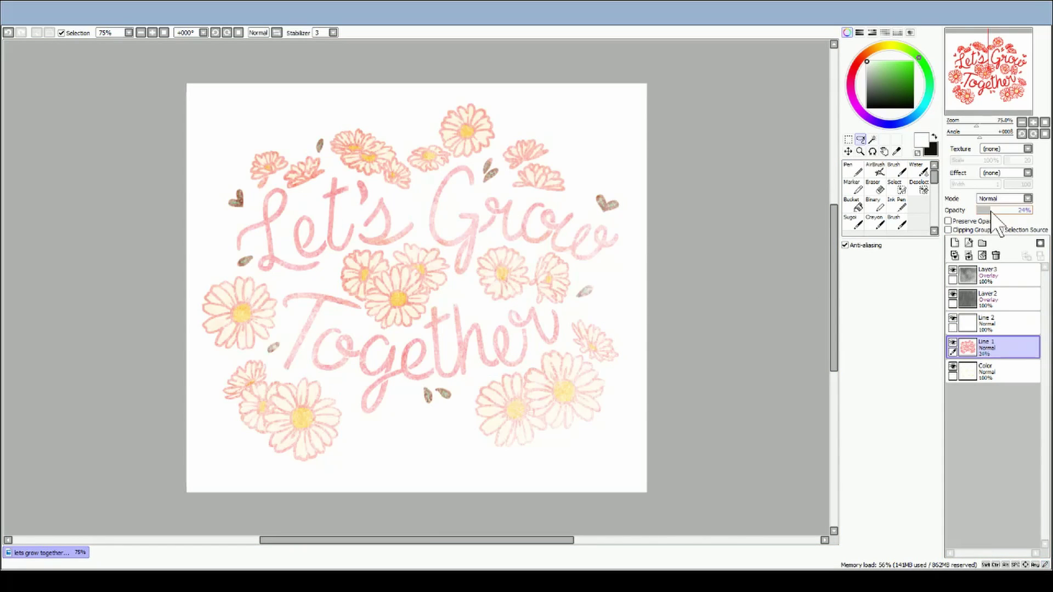
pyautogui.click(985, 210)
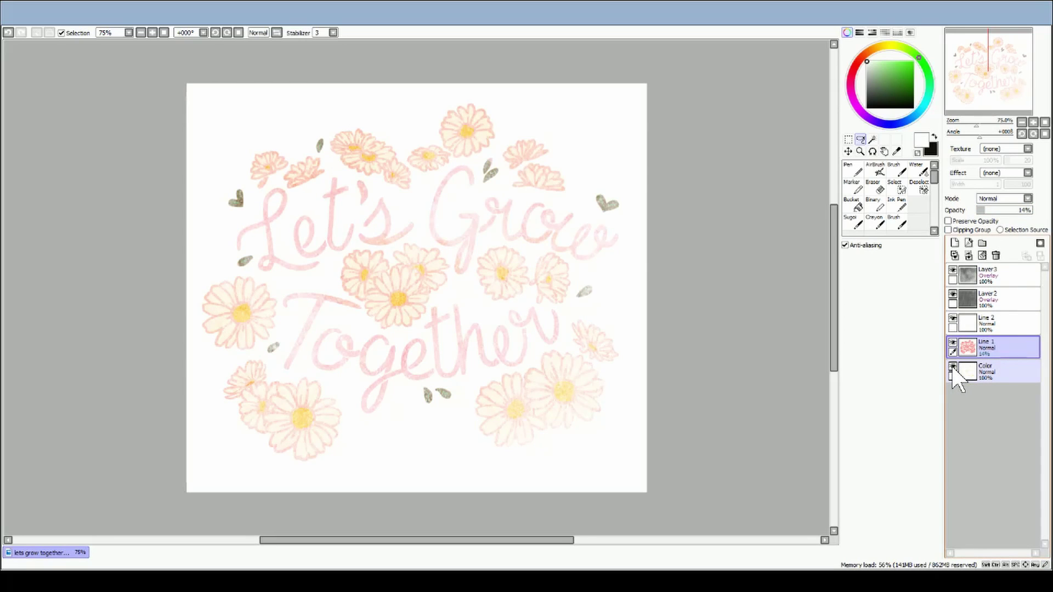
pyautogui.click(975, 322)
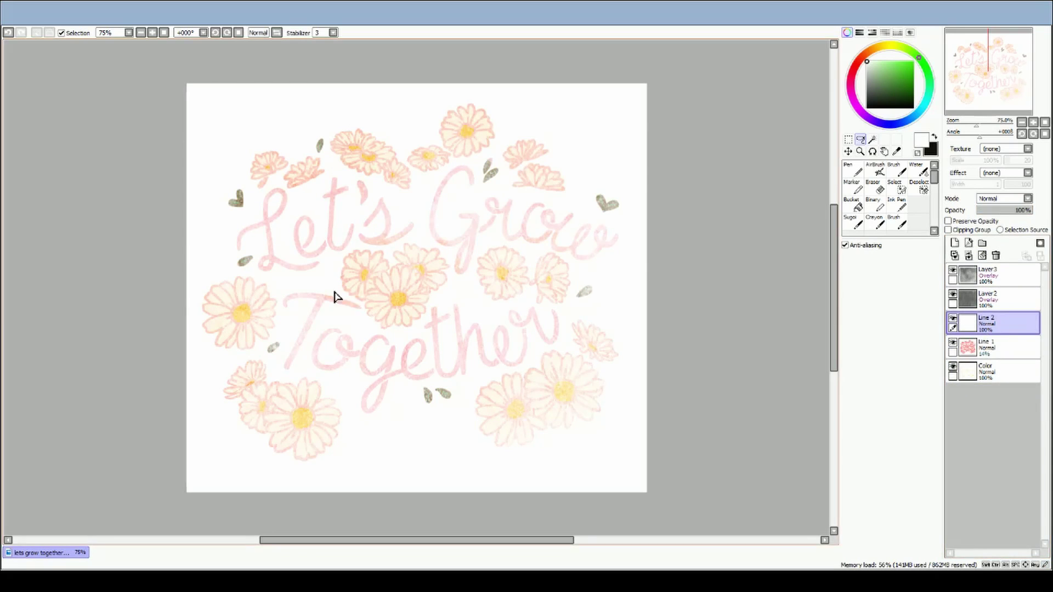
# - Trace the word "Together" and the daisies in the middle of the design in red on the Line 2 layer
pyautogui.keyDown('ctrl'); pyautogui.click(370, 310); pyautogui.keyUp('ctrl')
pyautogui.click(370, 316)
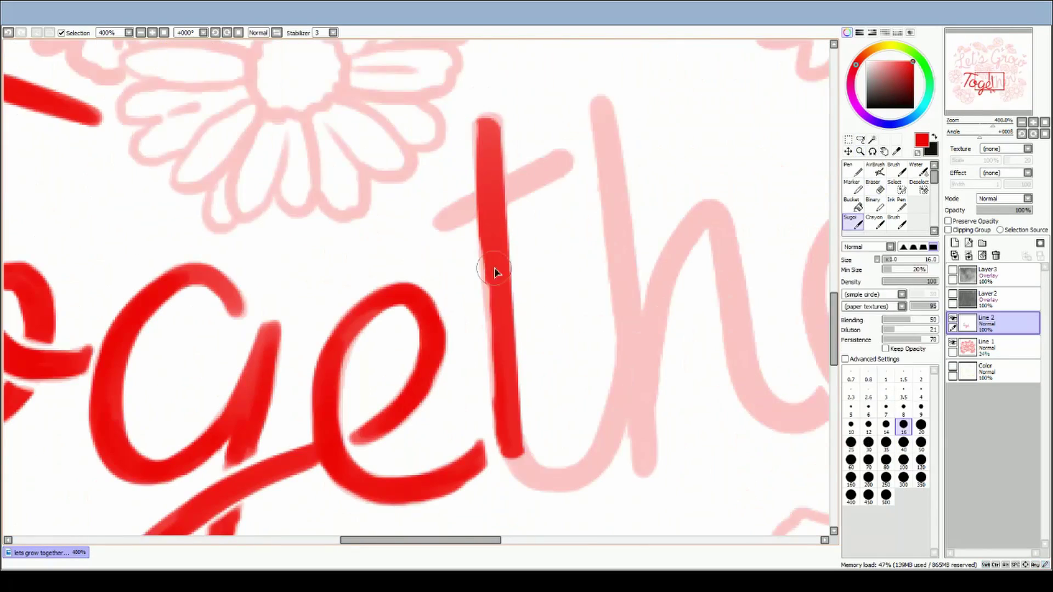
pyautogui.moveTo(494, 270)
pyautogui.mouseDown()
pyautogui.moveTo(719, 221)
pyautogui.moveTo(752, 400)
pyautogui.mouseUp()
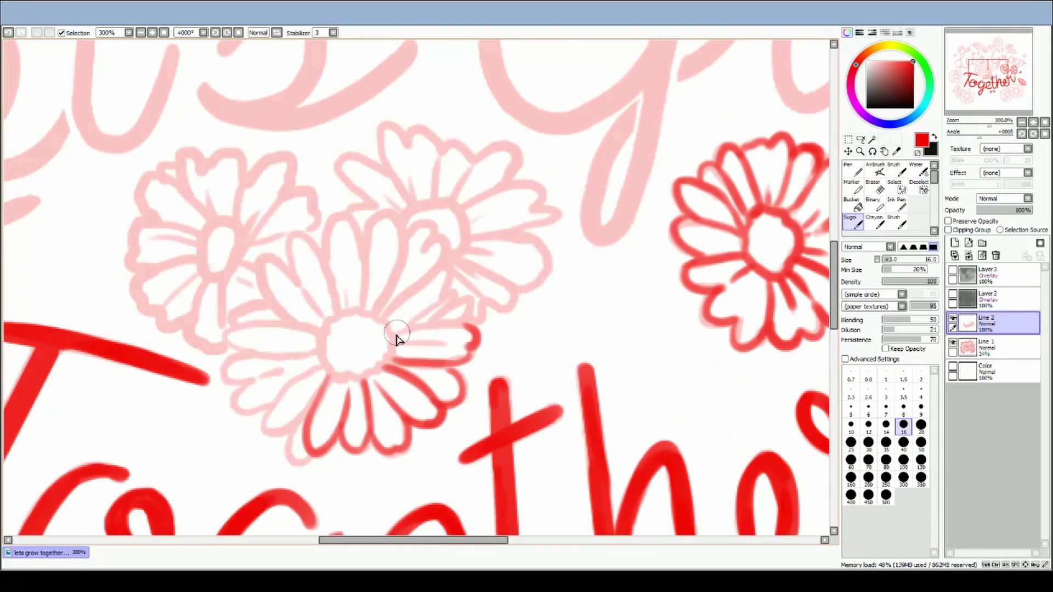
pyautogui.moveTo(396, 338)
pyautogui.mouseDown()
pyautogui.moveTo(433, 237)
pyautogui.moveTo(415, 204)
pyautogui.moveTo(348, 212)
pyautogui.moveTo(643, 160)
pyautogui.mouseUp()
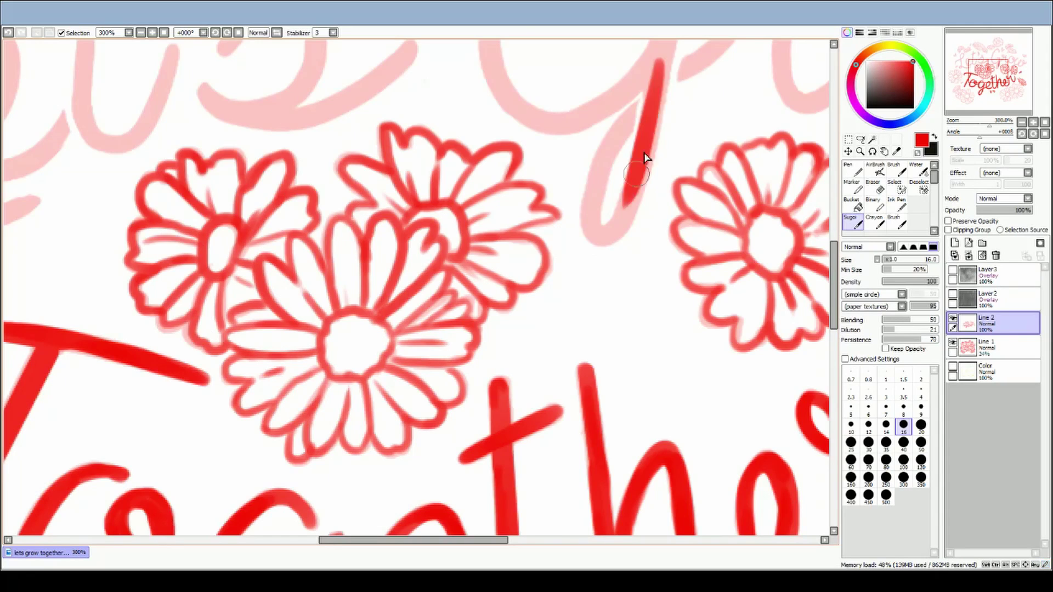
# - Trace the word "Grow" and the small daisies and leaves above it in red with the size 16 brush
pyautogui.scroll(3, 621, 219)
pyautogui.scroll(5, 621, 219)
pyautogui.moveTo(621, 219)
pyautogui.mouseDown()
pyautogui.moveTo(506, 230)
pyautogui.moveTo(553, 368)
pyautogui.moveTo(692, 374)
pyautogui.moveTo(718, 321)
pyautogui.moveTo(594, 317)
pyautogui.moveTo(715, 370)
pyautogui.mouseUp()
pyautogui.hscroll(3, 694, 369)
pyautogui.scroll(5, 716, 370)
pyautogui.moveTo(392, 298)
pyautogui.mouseDown()
pyautogui.moveTo(615, 298)
pyautogui.moveTo(838, 223)
pyautogui.mouseUp()
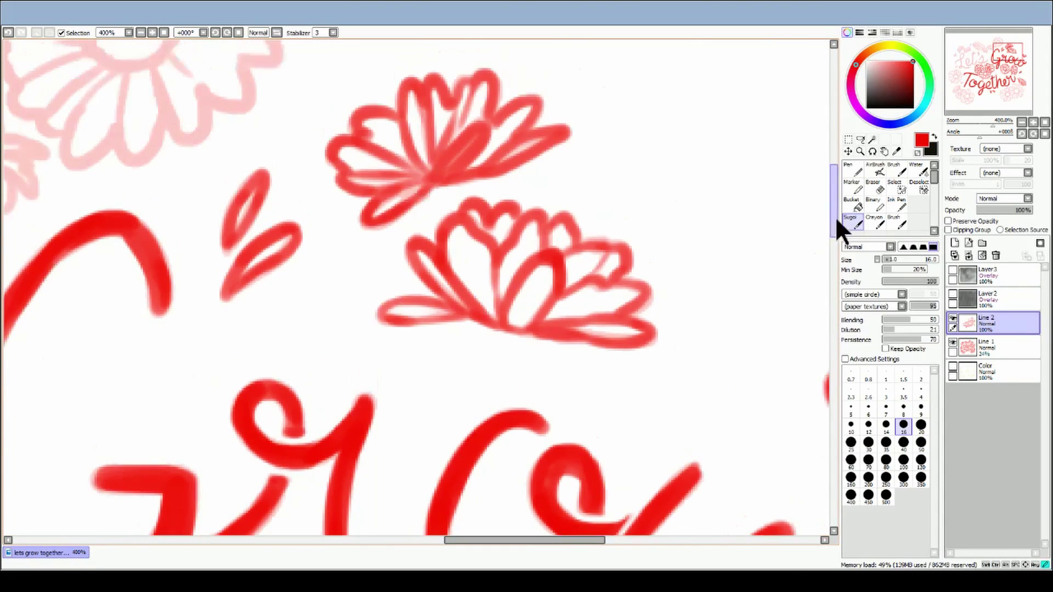
# - Trace the remaining daisies along the upper edge of the design in red
pyautogui.scroll(1, 613, 101)
pyautogui.moveTo(548, 181)
pyautogui.mouseDown()
pyautogui.moveTo(612, 100)
pyautogui.moveTo(450, 296)
pyautogui.mouseUp()
pyautogui.moveTo(372, 351)
pyautogui.mouseDown()
pyautogui.moveTo(265, 388)
pyautogui.moveTo(307, 307)
pyautogui.mouseUp()
pyautogui.moveTo(246, 357); pyautogui.dragTo(477, 250)
pyautogui.moveTo(403, 334)
pyautogui.mouseDown()
pyautogui.moveTo(371, 376)
pyautogui.moveTo(258, 269)
pyautogui.moveTo(90, 192)
pyautogui.moveTo(222, 118)
pyautogui.mouseUp()
pyautogui.scroll(-4, 225, 329)
pyautogui.moveTo(227, 394)
pyautogui.mouseDown()
pyautogui.moveTo(225, 479)
pyautogui.moveTo(483, 389)
pyautogui.mouseUp()
# - Set the brush size to 20 and trace the word "Let's" over the faded lettering
pyautogui.click(920, 425)
pyautogui.moveTo(277, 112); pyautogui.dragTo(388, 274)
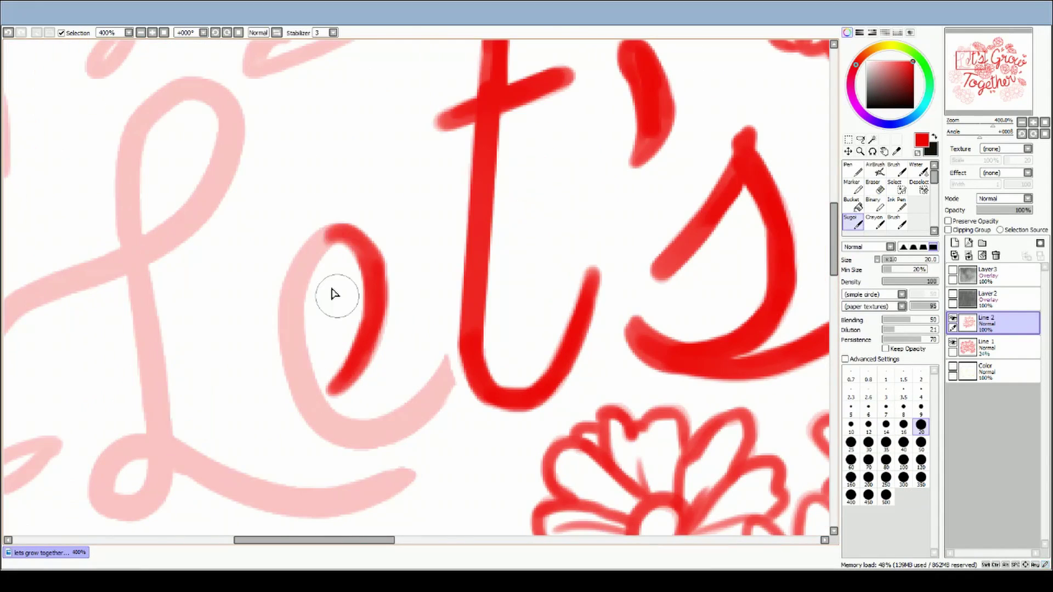
pyautogui.moveTo(334, 296); pyautogui.dragTo(450, 368)
pyautogui.moveTo(94, 378); pyautogui.dragTo(277, 204)
pyautogui.moveTo(214, 285); pyautogui.dragTo(411, 430)
pyautogui.moveTo(148, 406)
pyautogui.mouseDown()
pyautogui.moveTo(106, 199)
pyautogui.moveTo(318, 200)
pyautogui.moveTo(346, 277)
pyautogui.moveTo(270, 193)
pyautogui.moveTo(379, 183)
pyautogui.mouseUp()
# - Set the brush size back to 16 and finish tracing the remaining daisies and small leaves on Line 2
pyautogui.scroll(3, 318, 200)
pyautogui.scroll(-5, 346, 278)
pyautogui.scroll(-2, 417, 288)
pyautogui.moveTo(515, 258)
pyautogui.mouseDown()
pyautogui.moveTo(567, 297)
pyautogui.moveTo(499, 369)
pyautogui.moveTo(516, 260)
pyautogui.moveTo(403, 223)
pyautogui.moveTo(359, 223)
pyautogui.moveTo(358, 205)
pyautogui.moveTo(471, 239)
pyautogui.moveTo(456, 320)
pyautogui.moveTo(564, 235)
pyautogui.mouseUp()
pyautogui.click(902, 425)
pyautogui.scroll(-4, 564, 235)
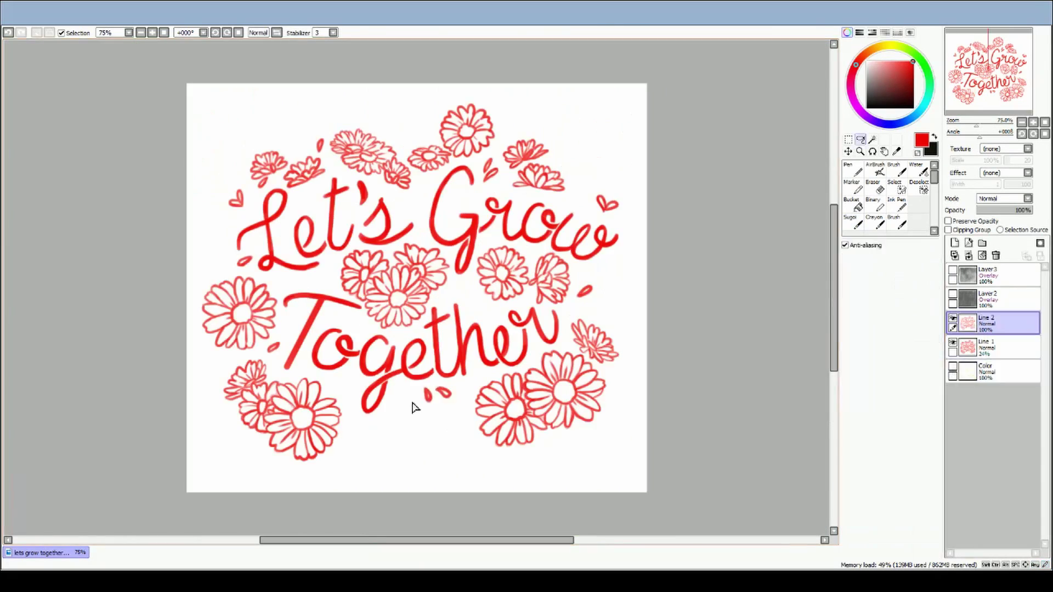
pyautogui.moveTo(242, 255); pyautogui.dragTo(251, 265)
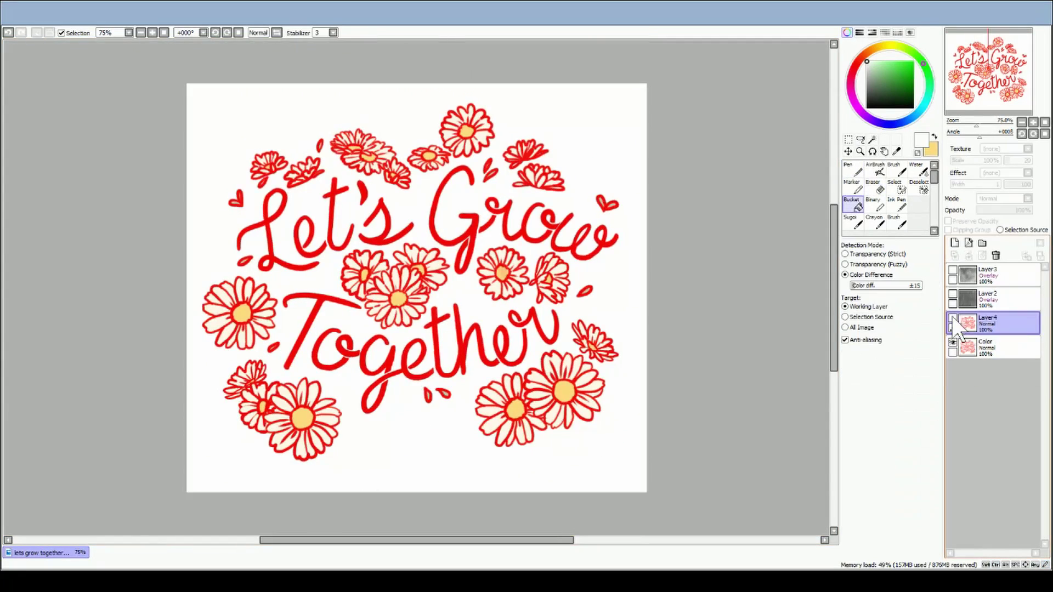
pyautogui.click(164, 33)
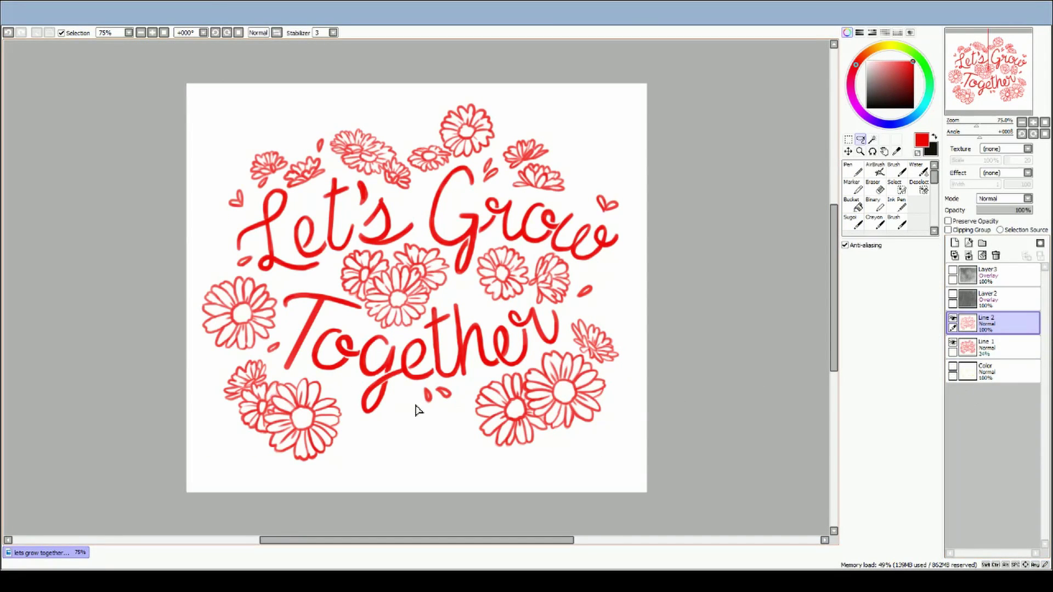
# - Lasso the two small leaves below "Together" one at a time and transform them slightly away from the faded originals
pyautogui.moveTo(415, 409)
pyautogui.mouseDown()
pyautogui.moveTo(458, 425)
pyautogui.moveTo(408, 433)
pyautogui.moveTo(427, 396)
pyautogui.moveTo(439, 416)
pyautogui.moveTo(447, 400)
pyautogui.moveTo(461, 408)
pyautogui.moveTo(430, 387)
pyautogui.moveTo(439, 405)
pyautogui.mouseUp()
pyautogui.click(860, 139)
pyautogui.hotkey('ctrl', 't')
pyautogui.click(855, 324)
pyautogui.hotkey('ctrl', 't')
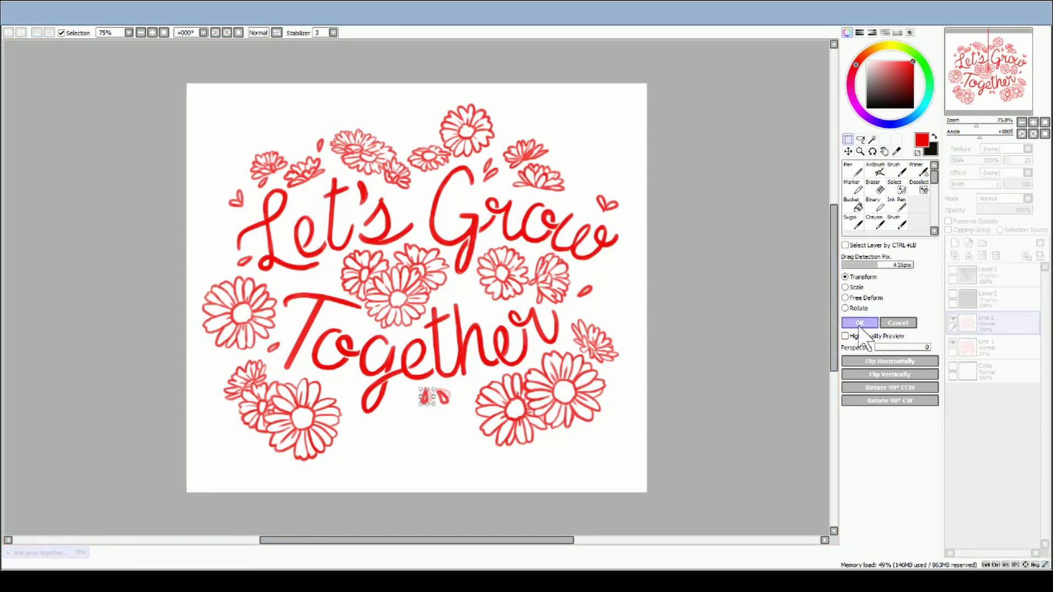
pyautogui.click(861, 325)
# - Transform the small leaf beside the end of "Together" and the heart-shaped leaf pair beside "Grow" to slightly shifted positions
pyautogui.hotkey('ctrl', 't')
pyautogui.moveTo(576, 280); pyautogui.dragTo(592, 305)
pyautogui.click(859, 322)
pyautogui.moveTo(591, 193); pyautogui.dragTo(614, 218)
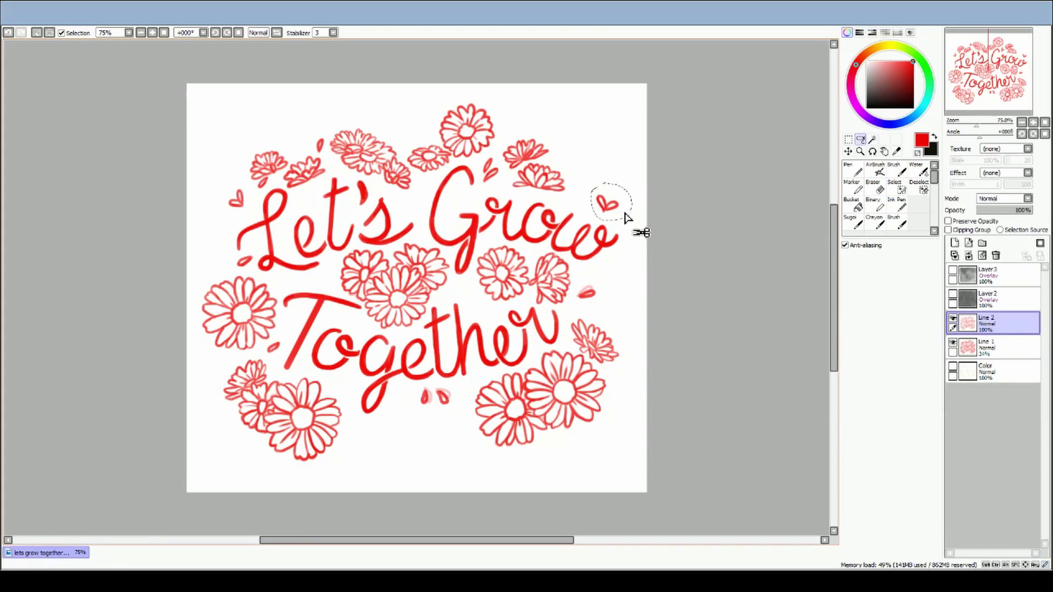
pyautogui.hotkey('ctrl', 't')
pyautogui.click(859, 323)
# - Transform the leaf pair above "Grow" and the heart-shaped leaves beside the "L" to slightly shifted positions
pyautogui.moveTo(482, 160); pyautogui.dragTo(500, 171)
pyautogui.hotkey('ctrl', 't')
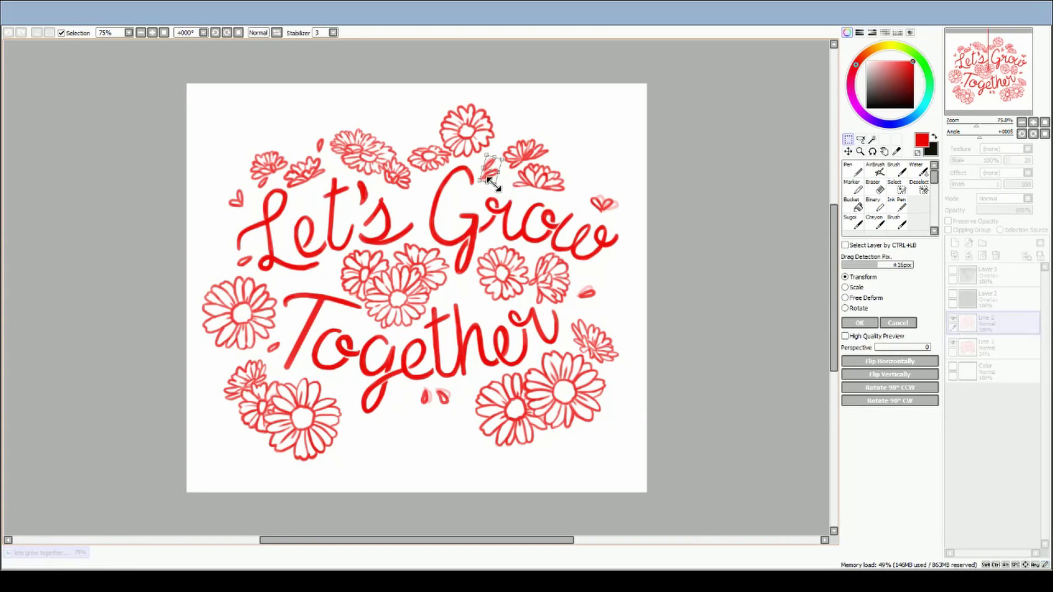
pyautogui.click(859, 323)
pyautogui.moveTo(226, 186); pyautogui.dragTo(230, 199)
pyautogui.hotkey('ctrl', 't')
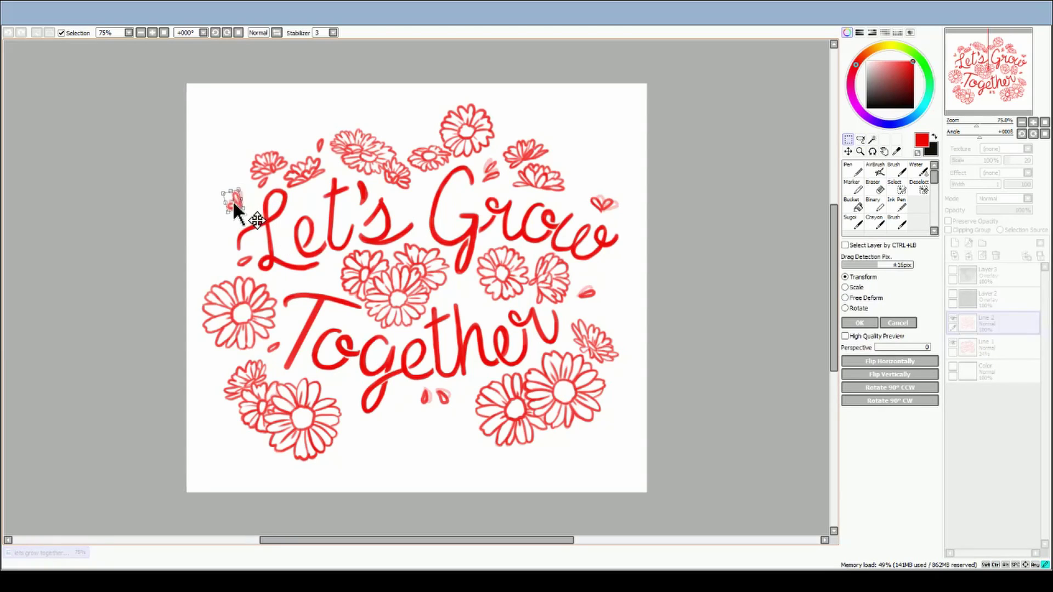
pyautogui.click(857, 324)
# - Transform the small leaf beside the upper daisy cluster and the leaf beside the "T" of "Together", and clear the selection
pyautogui.moveTo(314, 137); pyautogui.dragTo(325, 154)
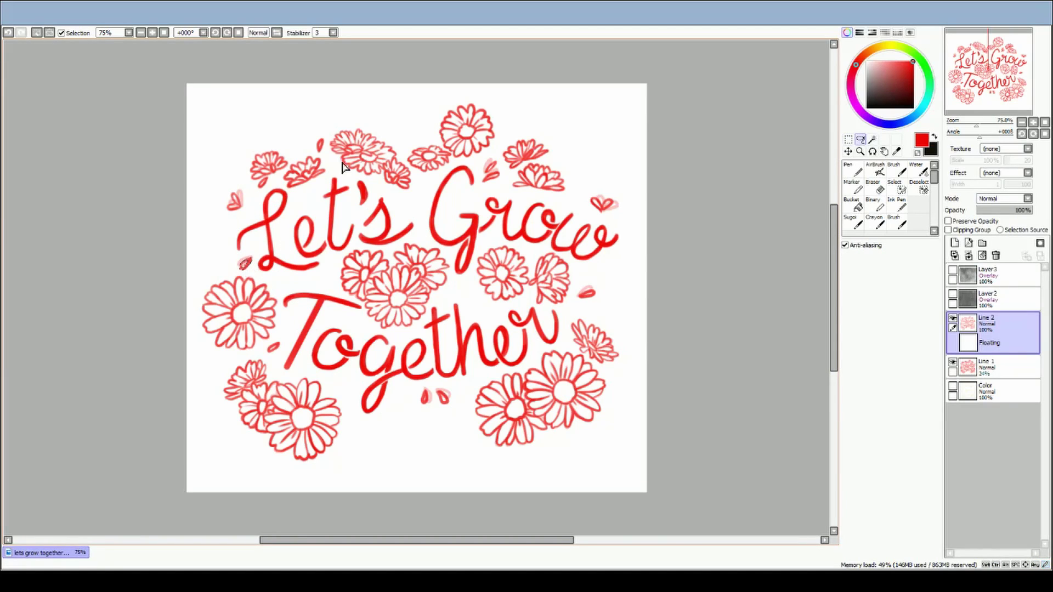
pyautogui.hotkey('ctrl', 't')
pyautogui.press('Return')
pyautogui.moveTo(266, 340); pyautogui.dragTo(279, 354)
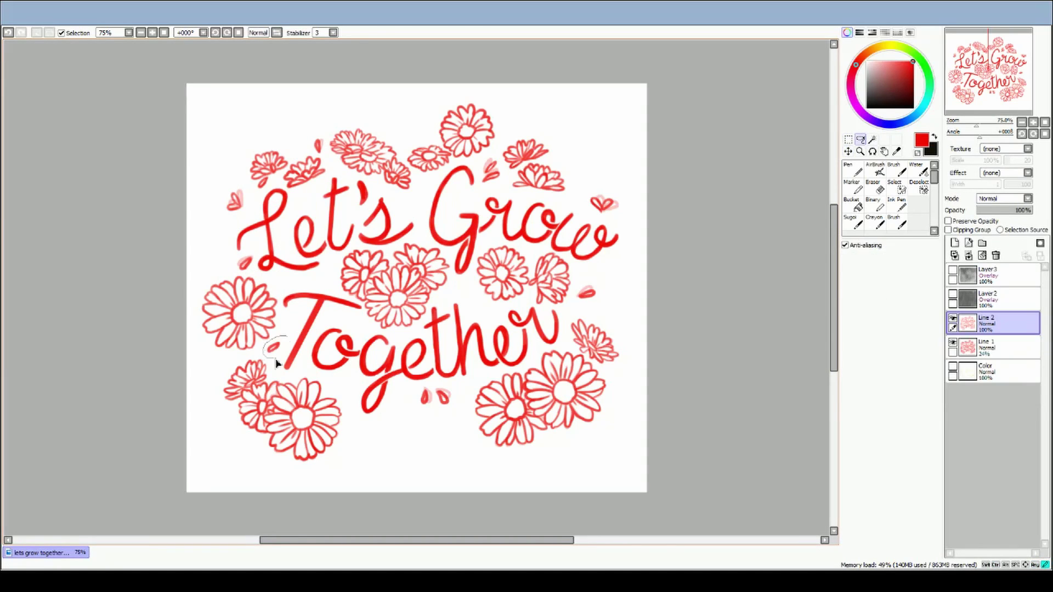
pyautogui.press('v')
pyautogui.hotkey('ctrl', 'd')
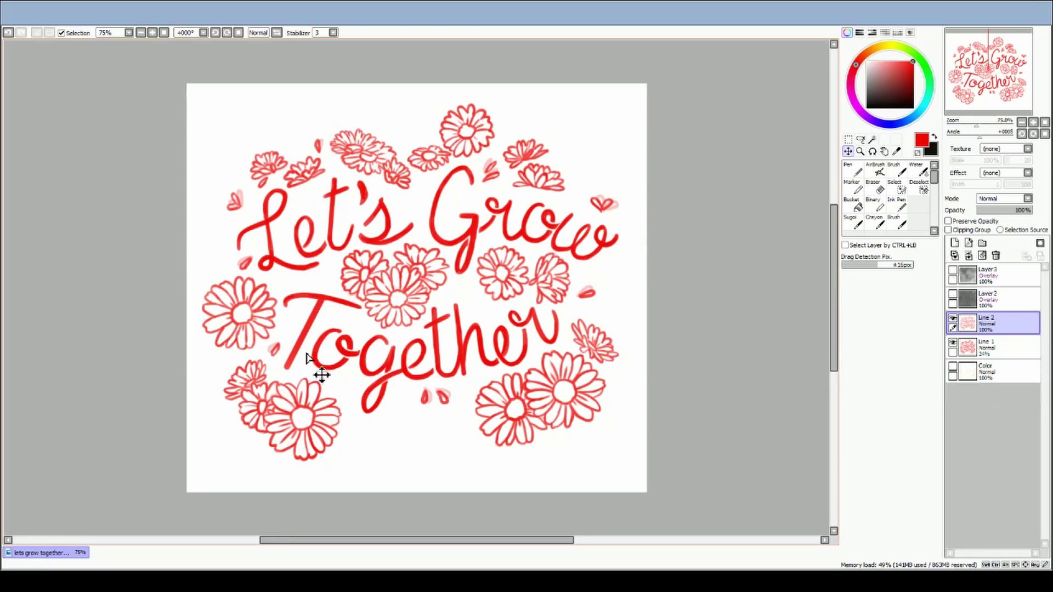
pyautogui.click(953, 366)
pyautogui.click(976, 373)
pyautogui.hotkey('ctrl', 'a')
pyautogui.click(981, 350)
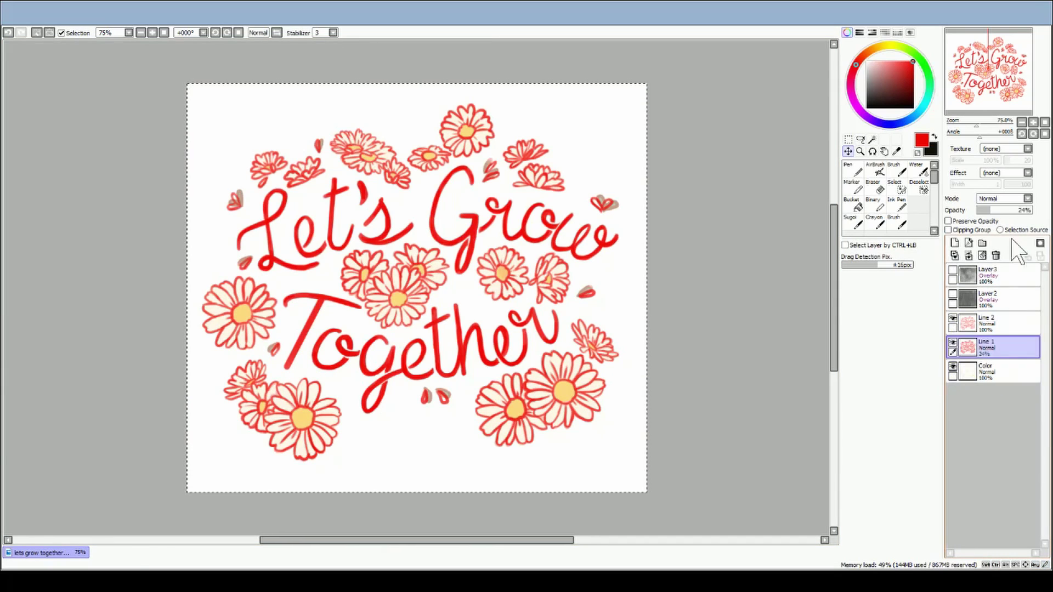
pyautogui.hotkey('ctrl', 'd')
pyautogui.click(981, 324)
pyautogui.click(952, 366)
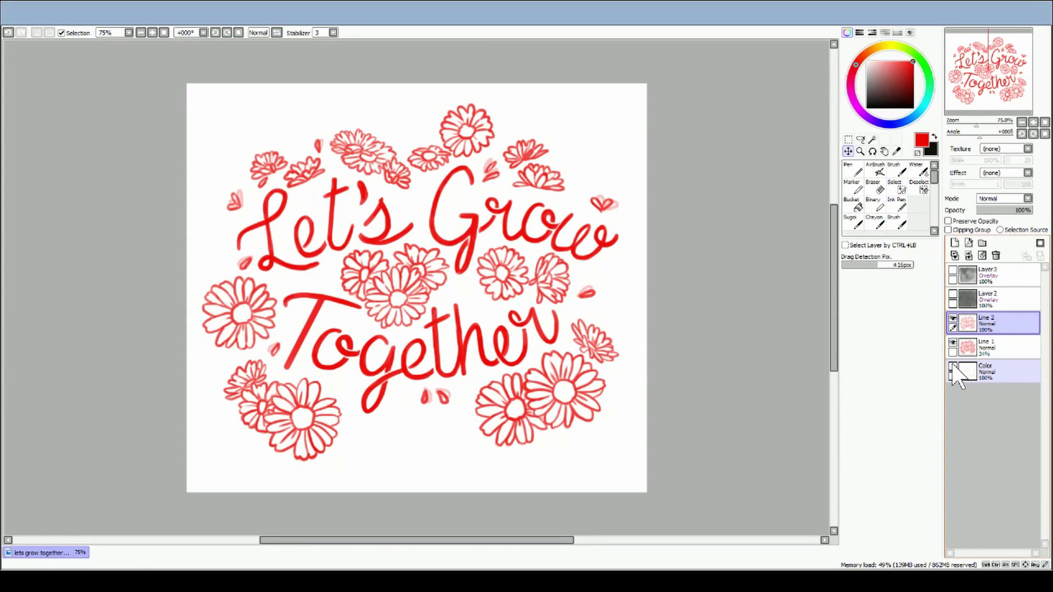
# - Show the Color layer, select its entire canvas area, and restore Line 1's opacity to 100%
pyautogui.click(952, 366)
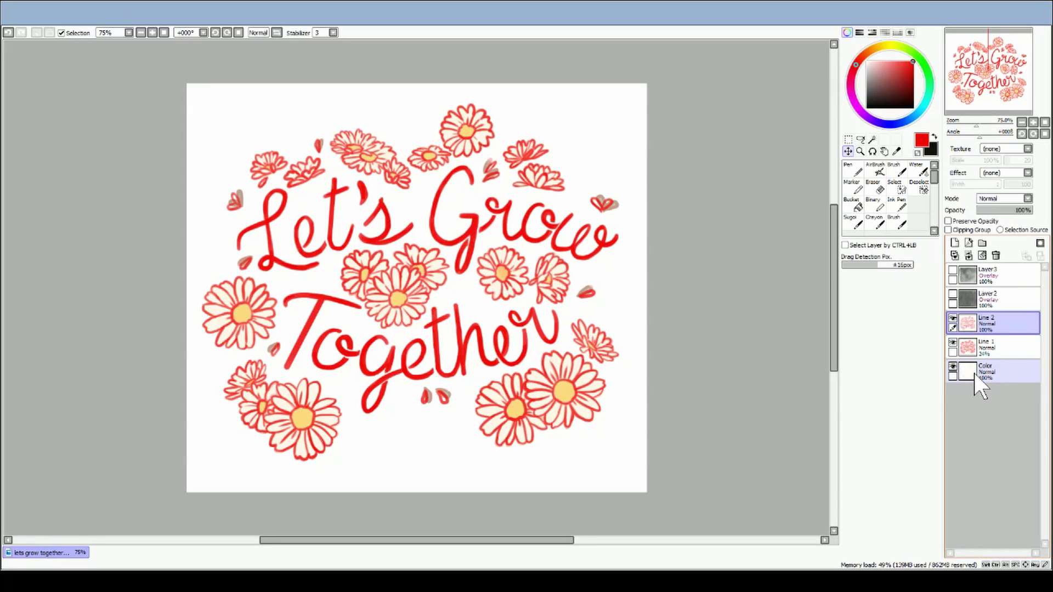
pyautogui.click(973, 369)
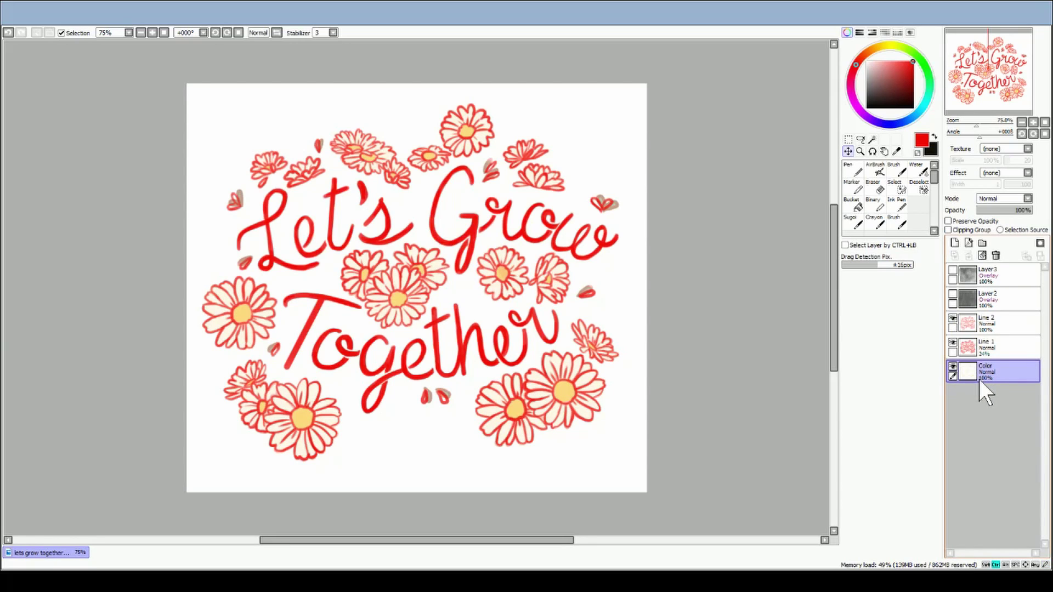
pyautogui.hotkey('ctrl', 'a')
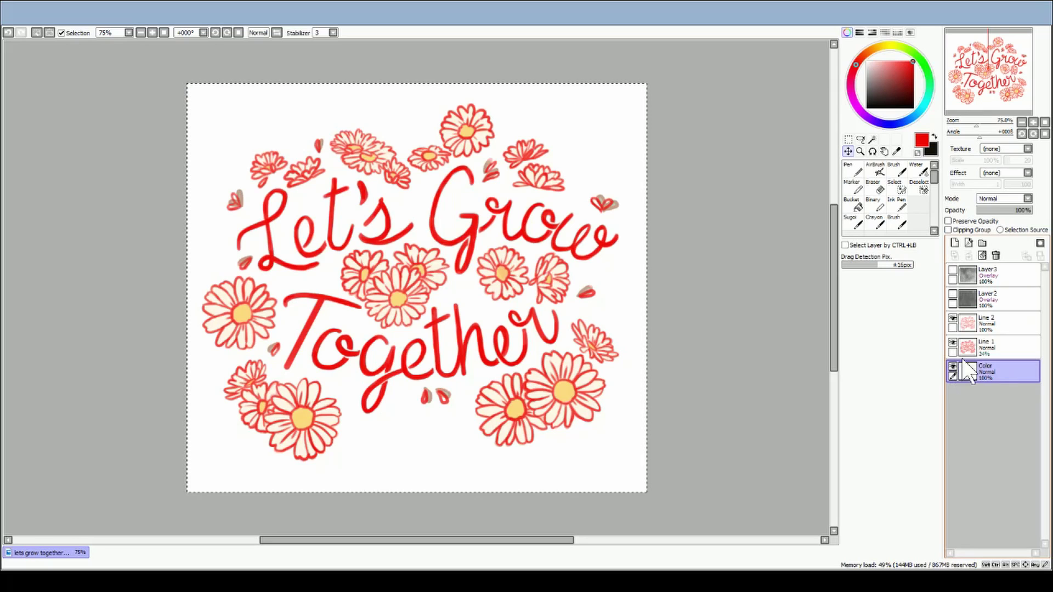
pyautogui.click(992, 346)
pyautogui.moveTo(995, 209); pyautogui.dragTo(1038, 210)
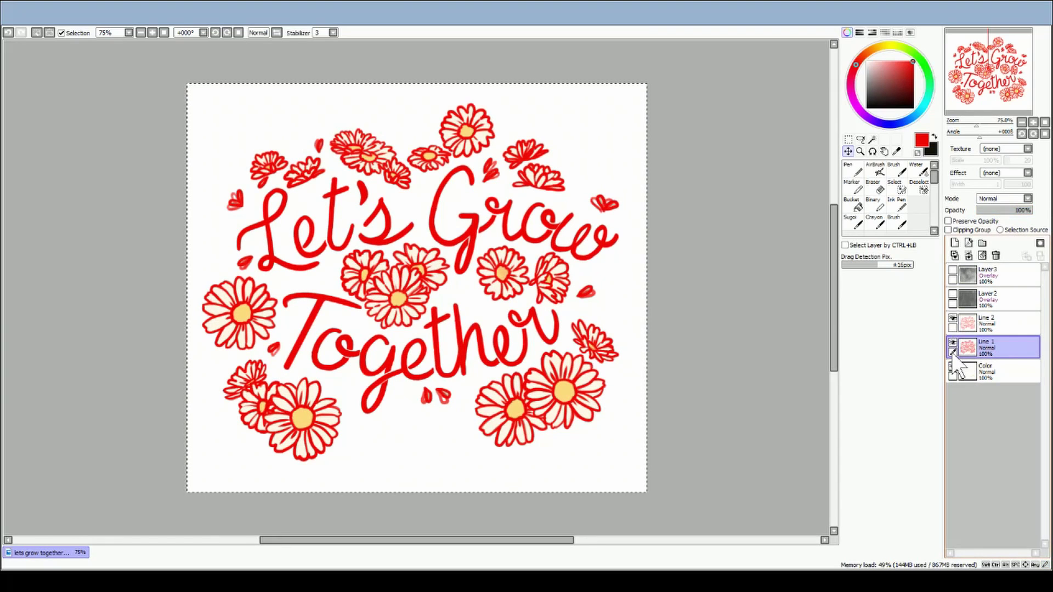
# - Hide the Line 1 and Color layers and place a copy of the colour fills on a new layer below Line 2
pyautogui.moveTo(952, 342); pyautogui.dragTo(952, 366)
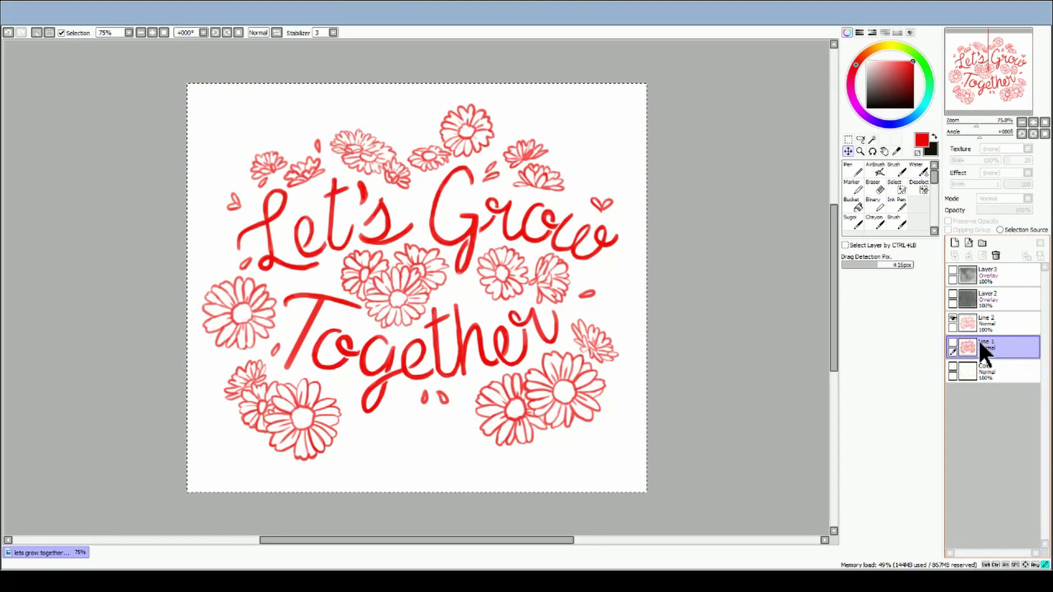
pyautogui.hotkey('ctrl', 'shift', 'n')
pyautogui.hotkey('ctrl', 'd')
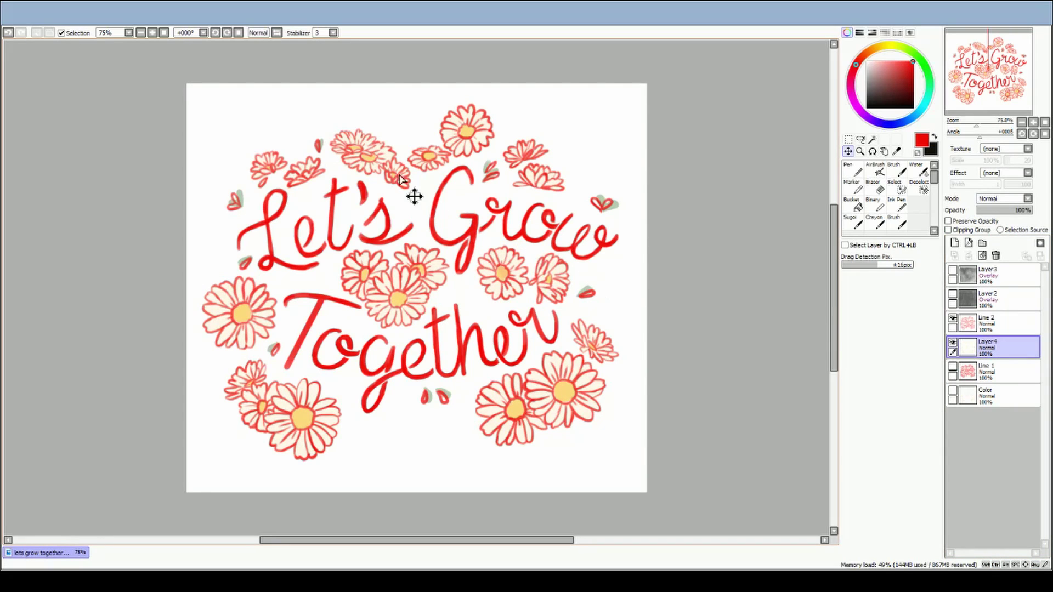
# - Sample the daisy-centre yellow and, with the size 5 Pen, adjust the lower daisy centres and leaf fills to the new outlines
pyautogui.hotkey('ctrl', 'space')
pyautogui.click(238, 314)
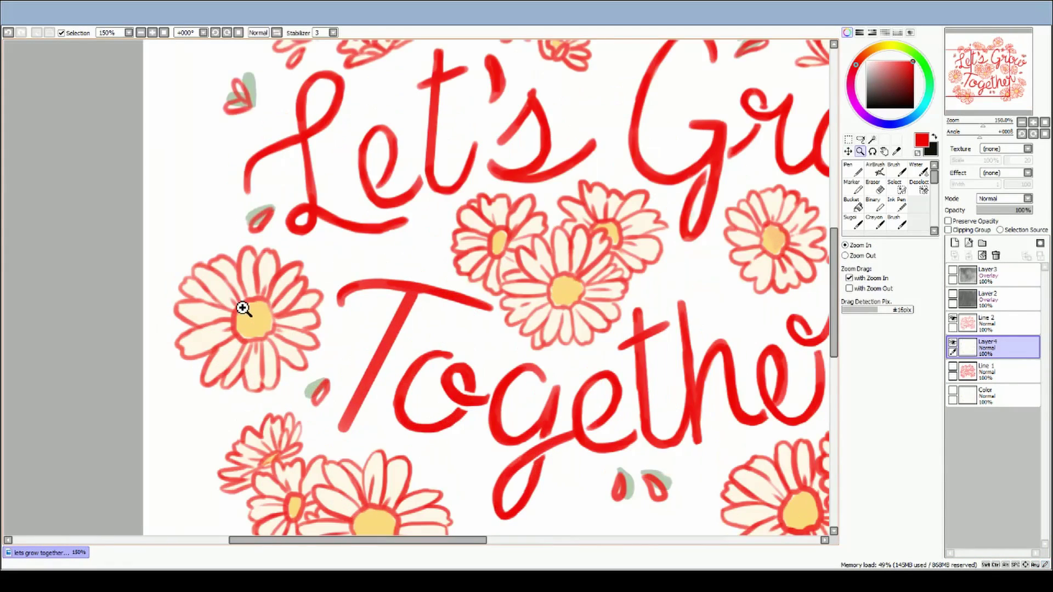
pyautogui.click(242, 306)
pyautogui.keyDown('alt'); pyautogui.click(583, 230); pyautogui.keyUp('alt')
pyautogui.scroll(-4, 769, 351)
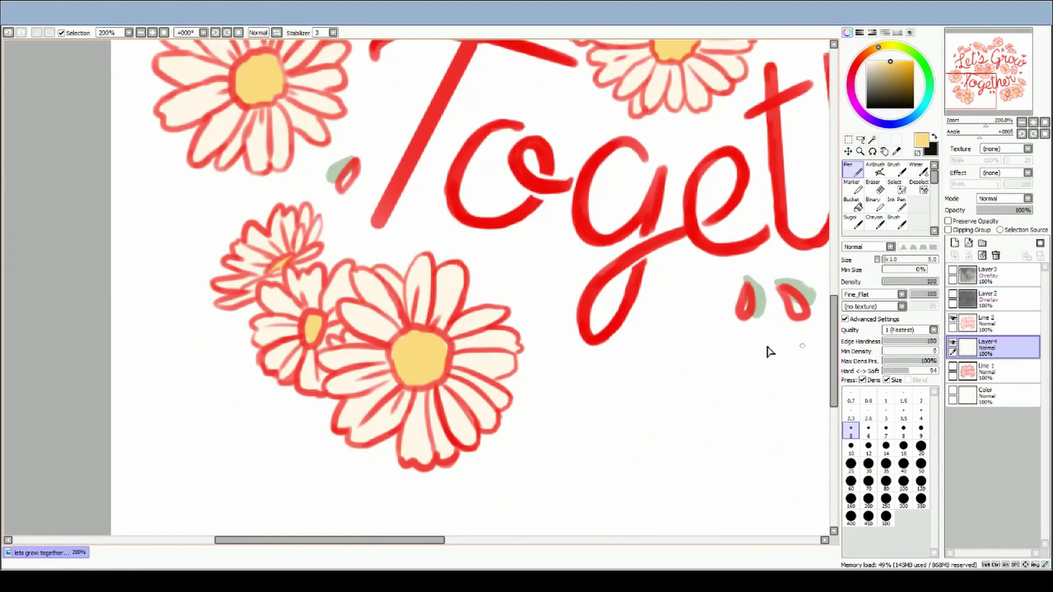
pyautogui.hscroll(9, 311, 334)
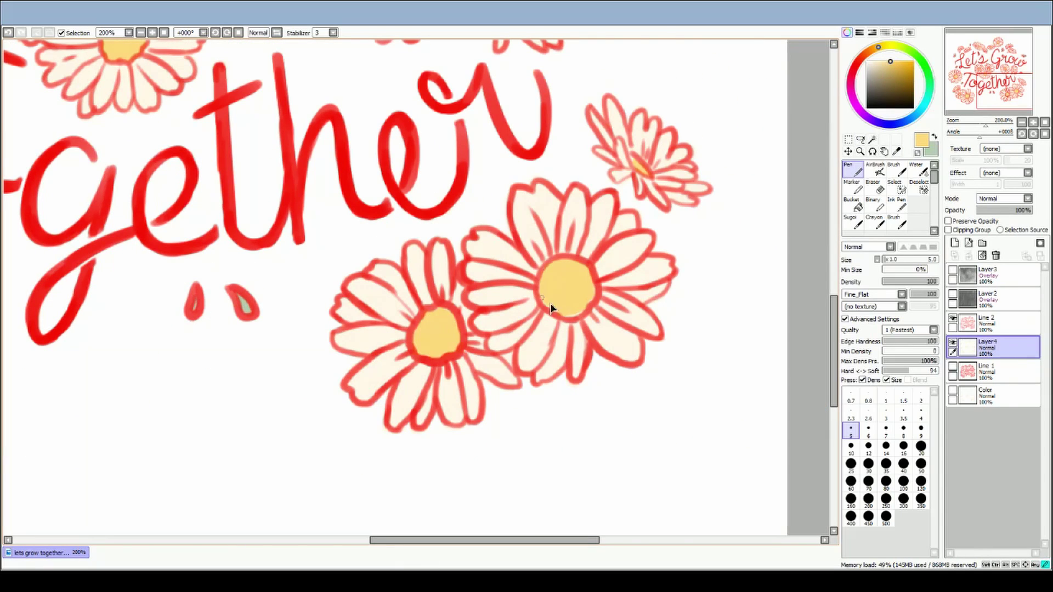
# - Repaint the leaves around "Grow" in green and the upper daisy centres in yellow to fit the new outlines
pyautogui.scroll(6, 836, 336)
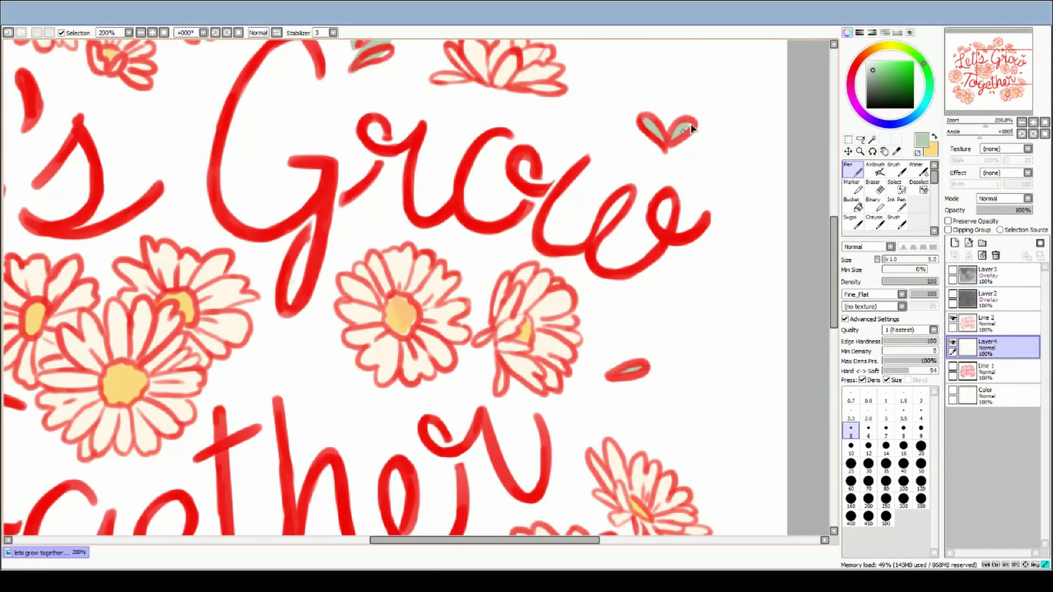
pyautogui.scroll(4, 803, 298)
pyautogui.press('x')
pyautogui.moveTo(363, 284); pyautogui.dragTo(385, 267)
pyautogui.press('x')
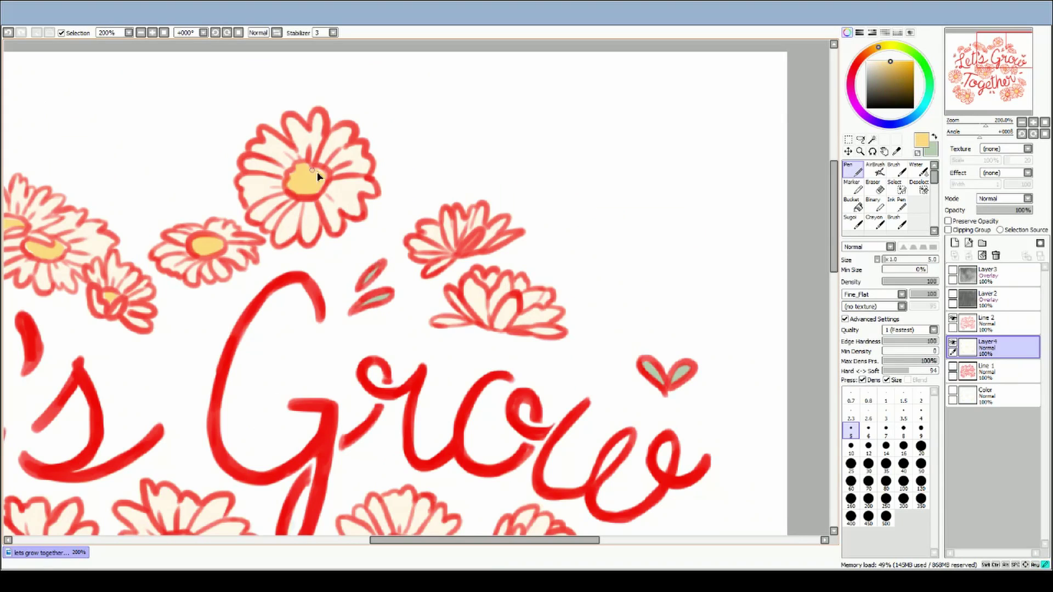
pyautogui.hscroll(-8, 317, 176)
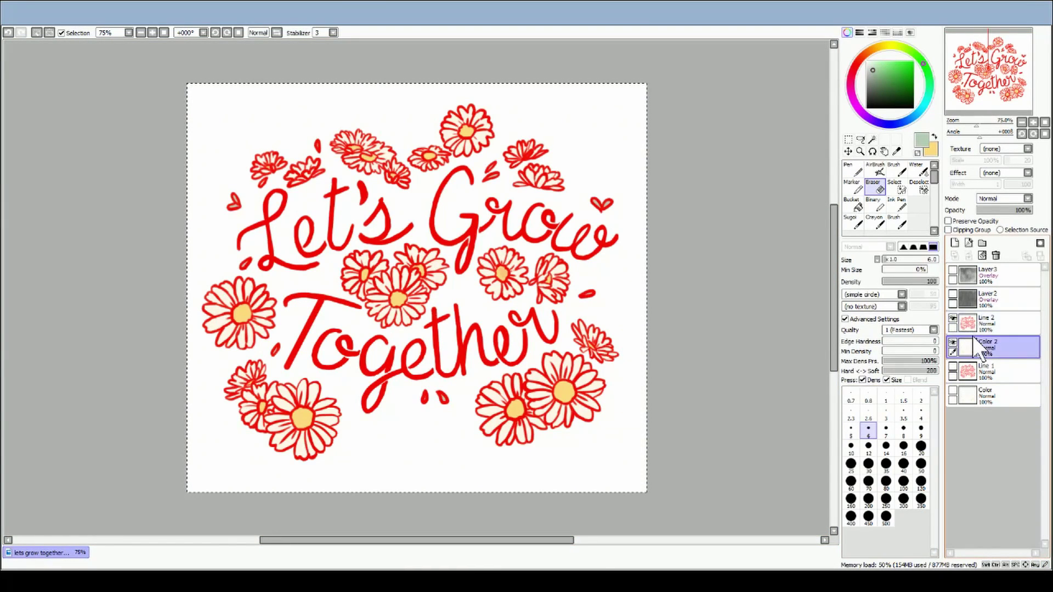
# - Merge the Line 2 layer down into the Color 2 layer
pyautogui.click(981, 323)
pyautogui.click(969, 254)
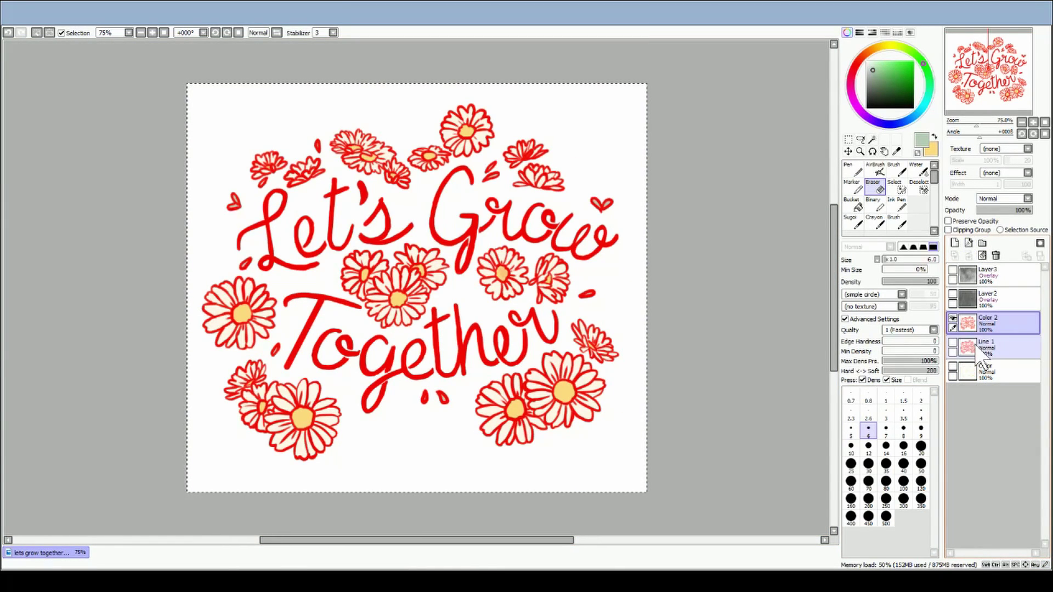
# - Show the Line 1 and Color layers and merge Line 1 down into Color
pyautogui.click(959, 349)
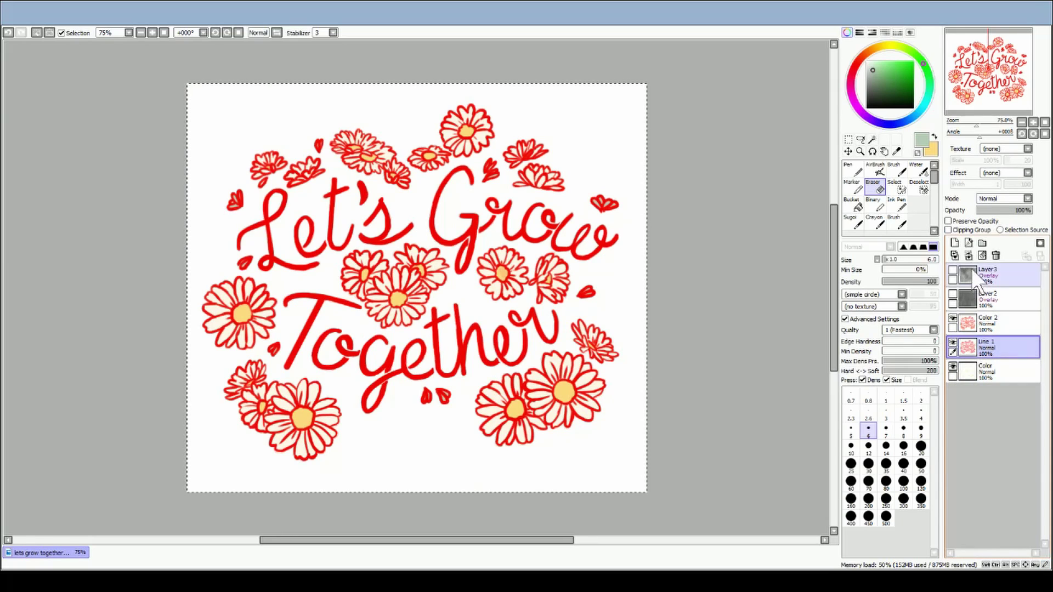
pyautogui.click(969, 254)
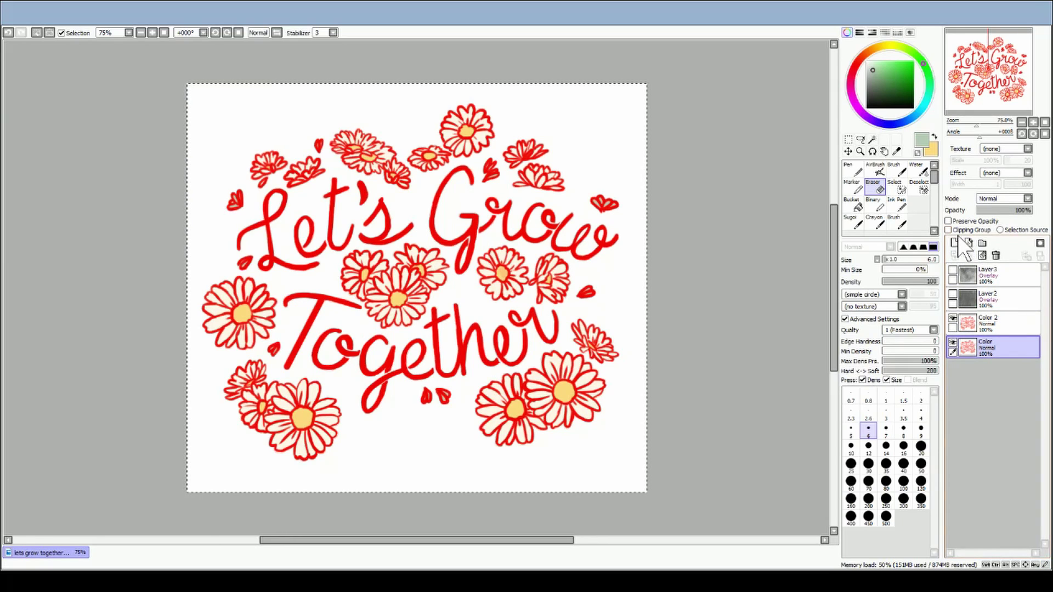
# - Add a white-filled layer directly above Color and merge the Color 2 layer down into it
pyautogui.click(954, 242)
pyautogui.click(866, 62)
pyautogui.click(851, 203)
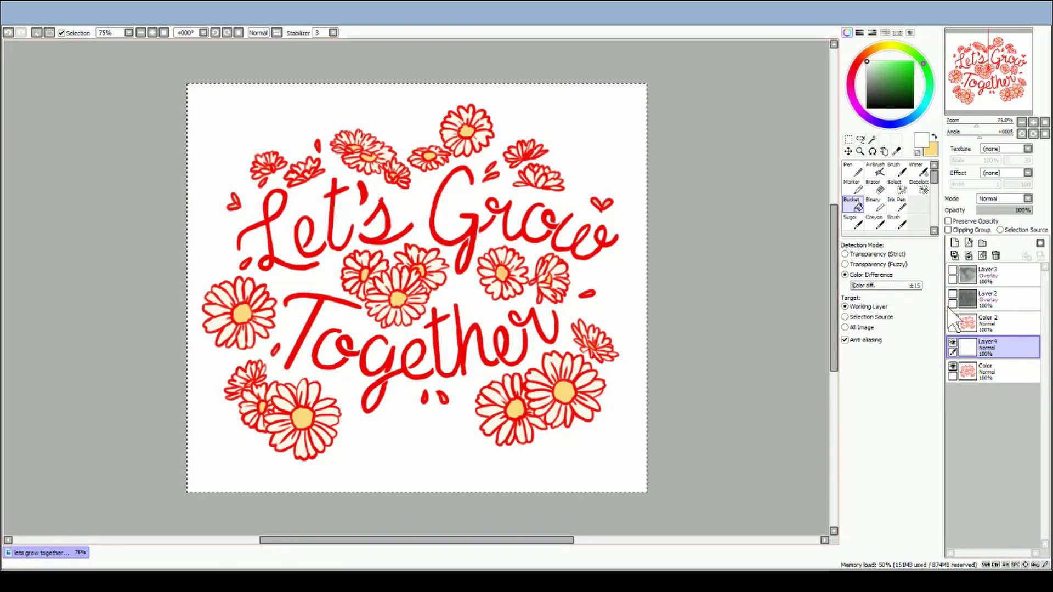
pyautogui.click(1005, 327)
pyautogui.click(968, 255)
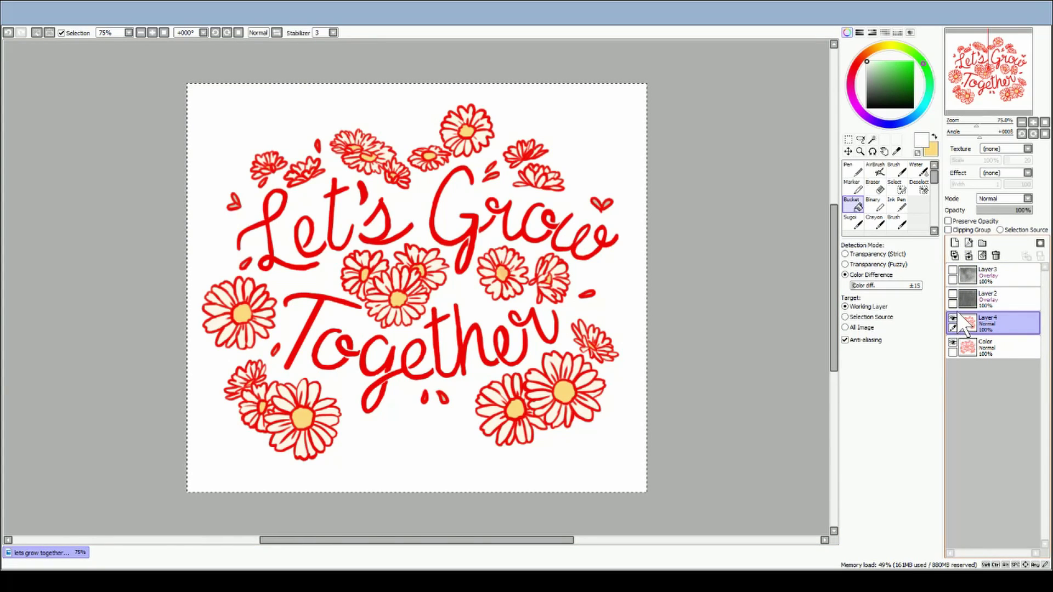
pyautogui.hotkey('ctrl', 'd')
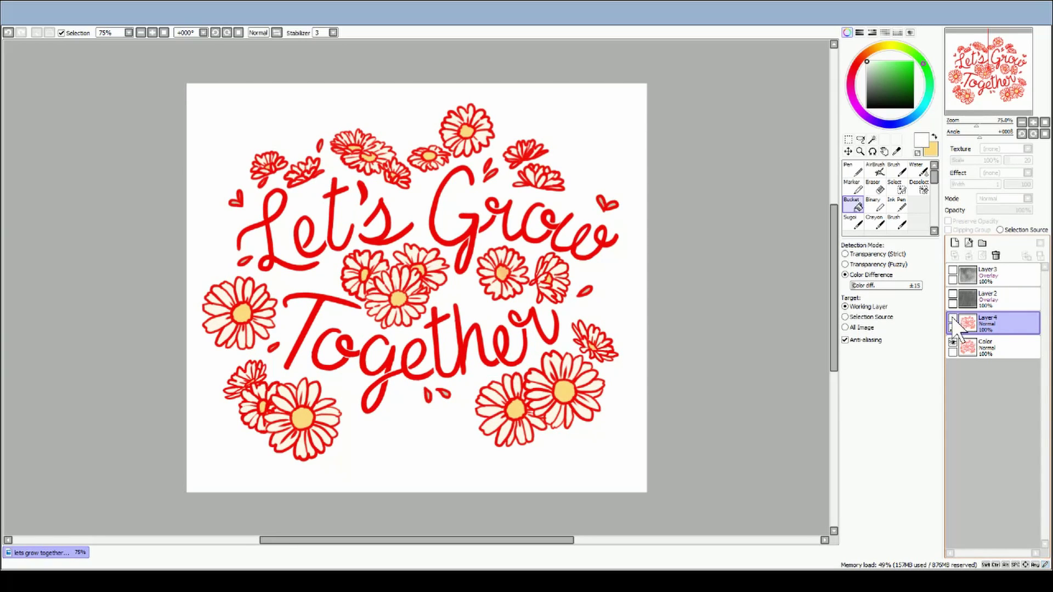
# - Switch the visibility of Layer4 off and on repeatedly to compare the two lettering frames
pyautogui.click(952, 319)
pyautogui.click(952, 319)
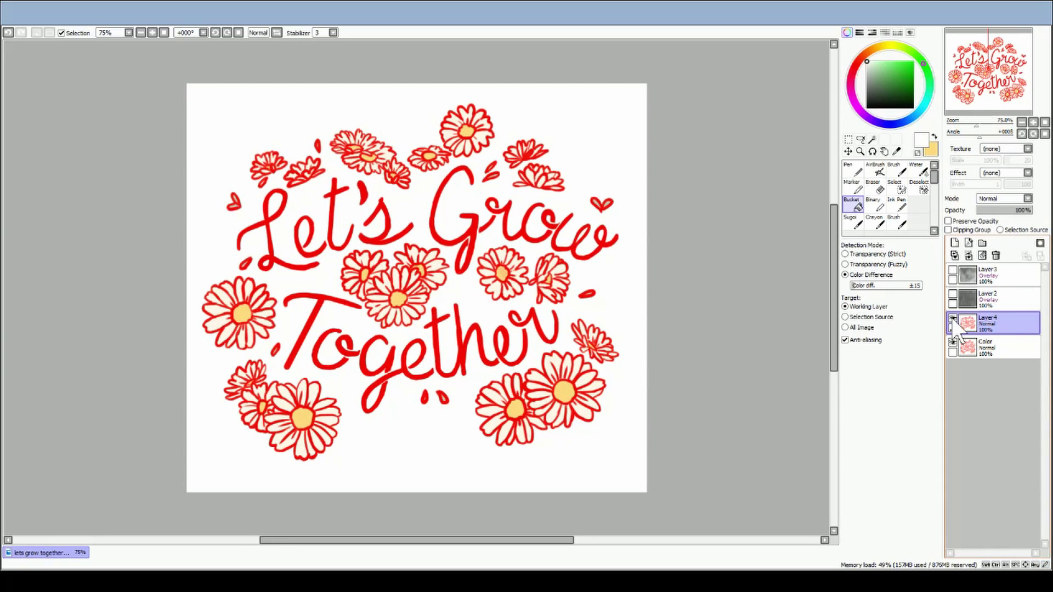
pyautogui.click(952, 319)
pyautogui.click(953, 319)
pyautogui.click(952, 318)
pyautogui.click(952, 317)
pyautogui.click(953, 317)
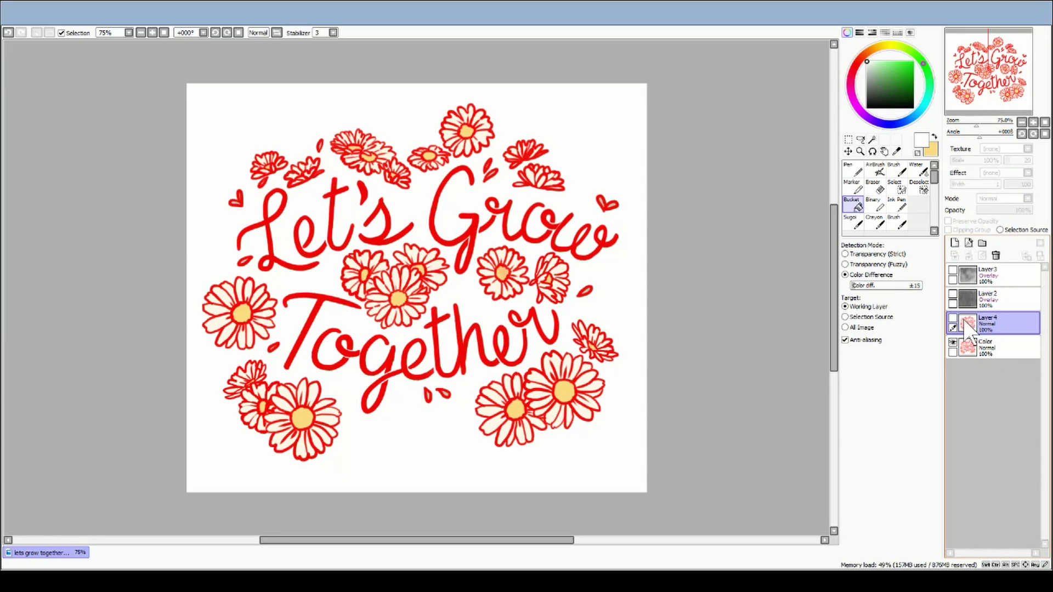
# - Turn on the Layer2 and Layer3 overlay layers
pyautogui.click(953, 293)
pyautogui.click(955, 272)
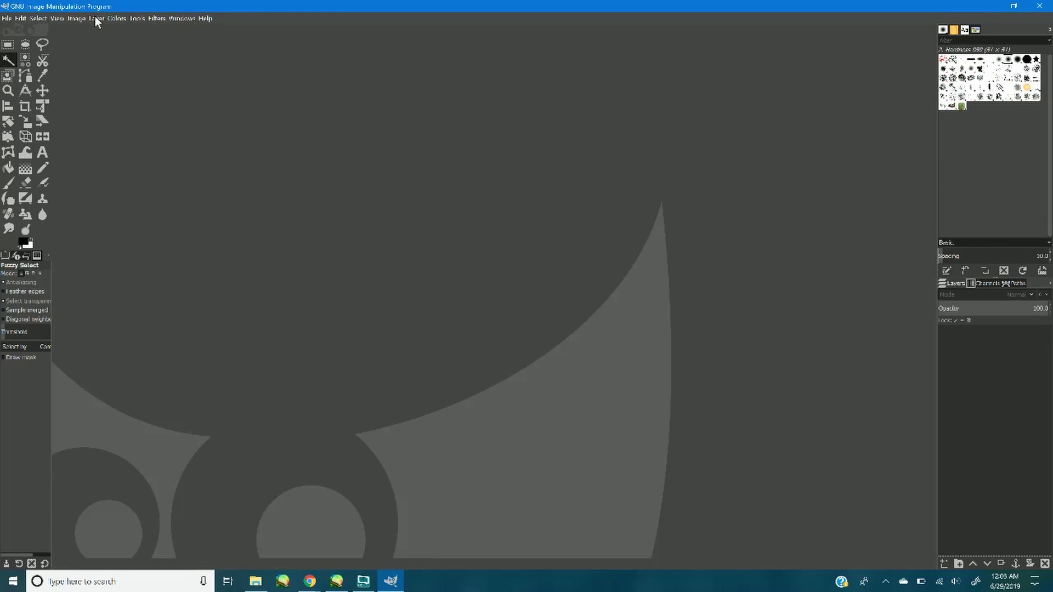
# - In GIMP, open the images "lets grow together.png" and "lets grow together2.png"
pyautogui.click(7, 20)
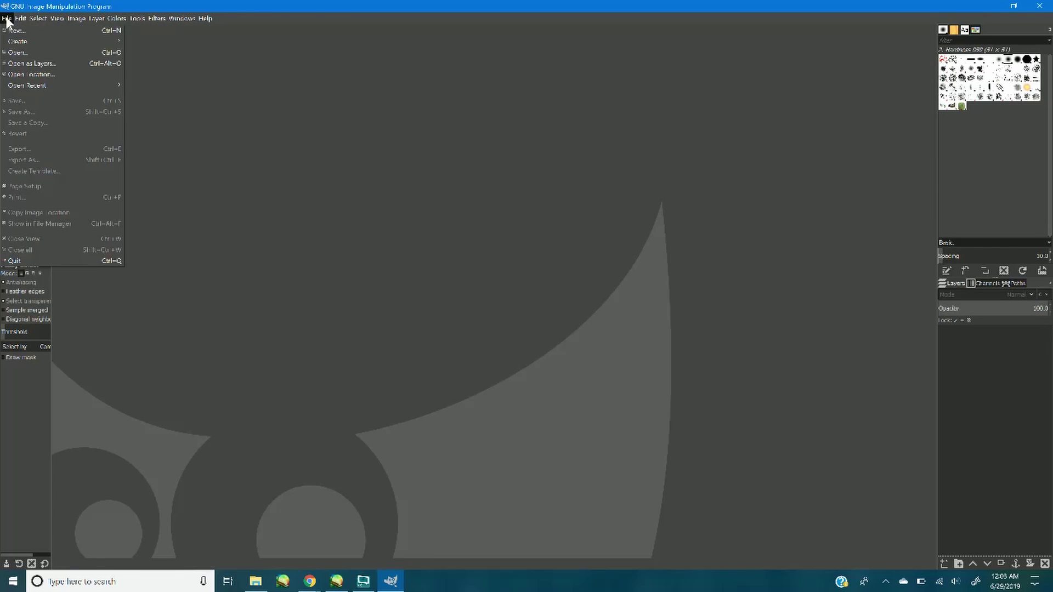
pyautogui.click(23, 53)
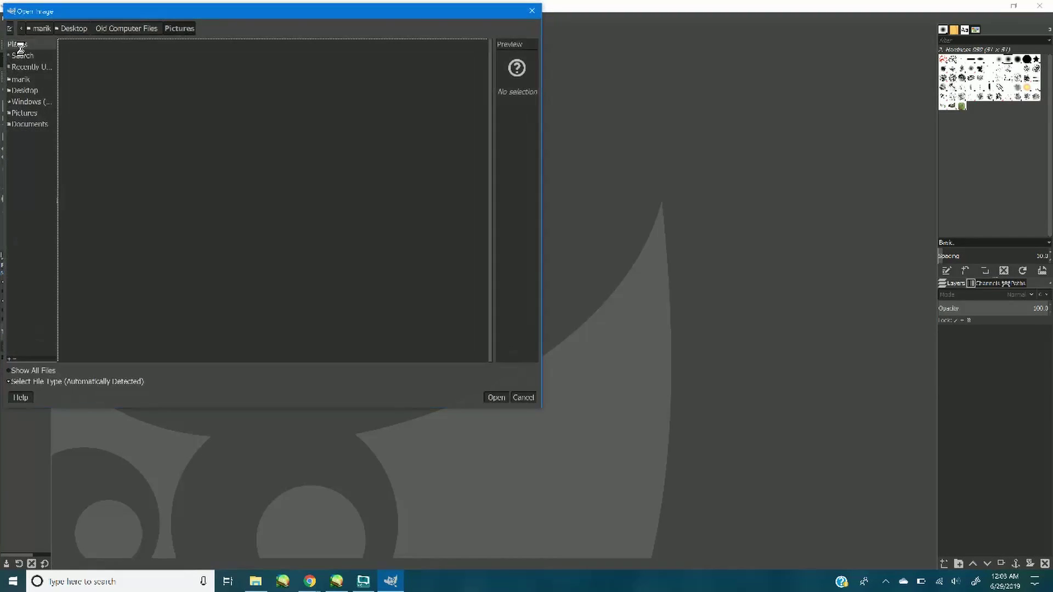
pyautogui.click(492, 398)
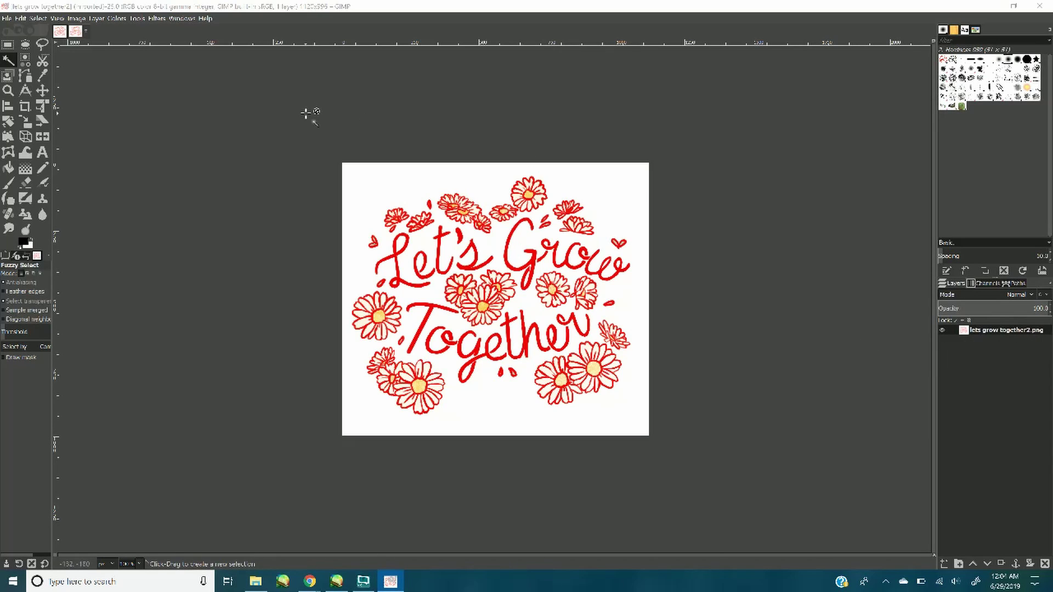
# - Apply the Optimize (for GIF) animation filter to the "lets grow together.png" image
pyautogui.click(61, 35)
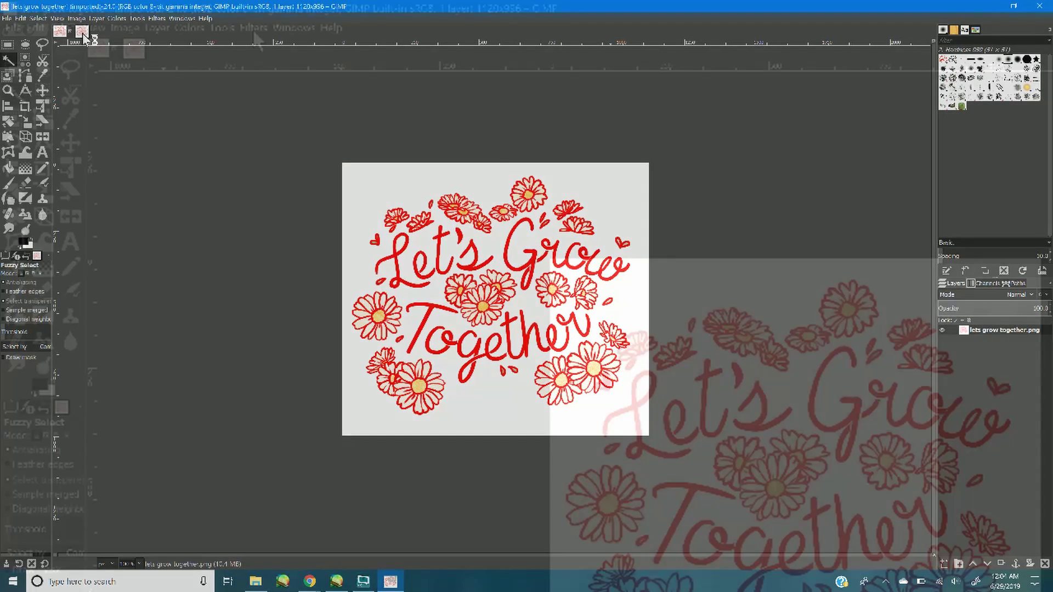
pyautogui.click(156, 18)
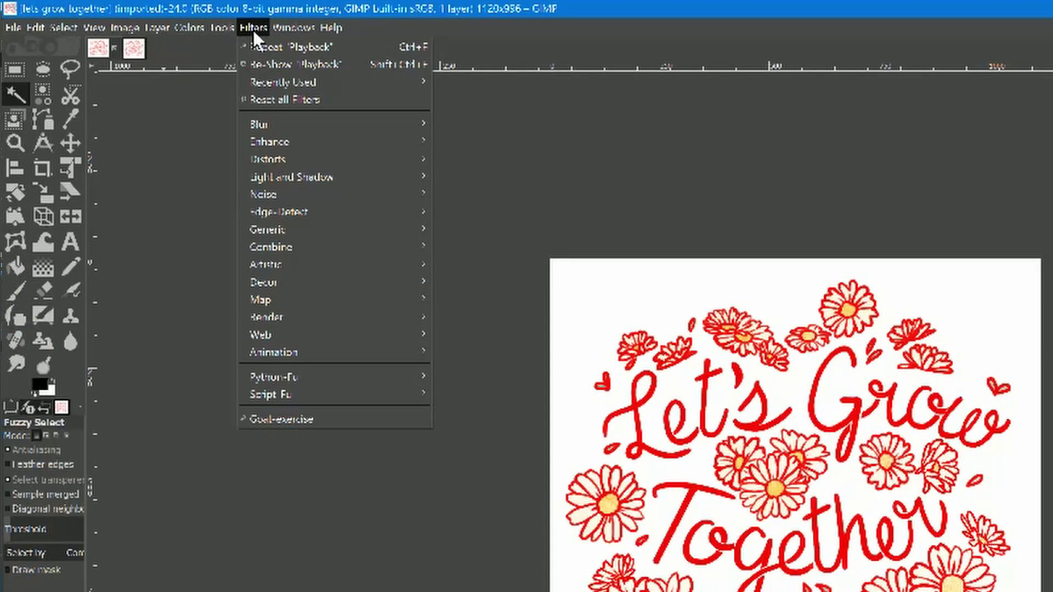
pyautogui.moveTo(280, 353)
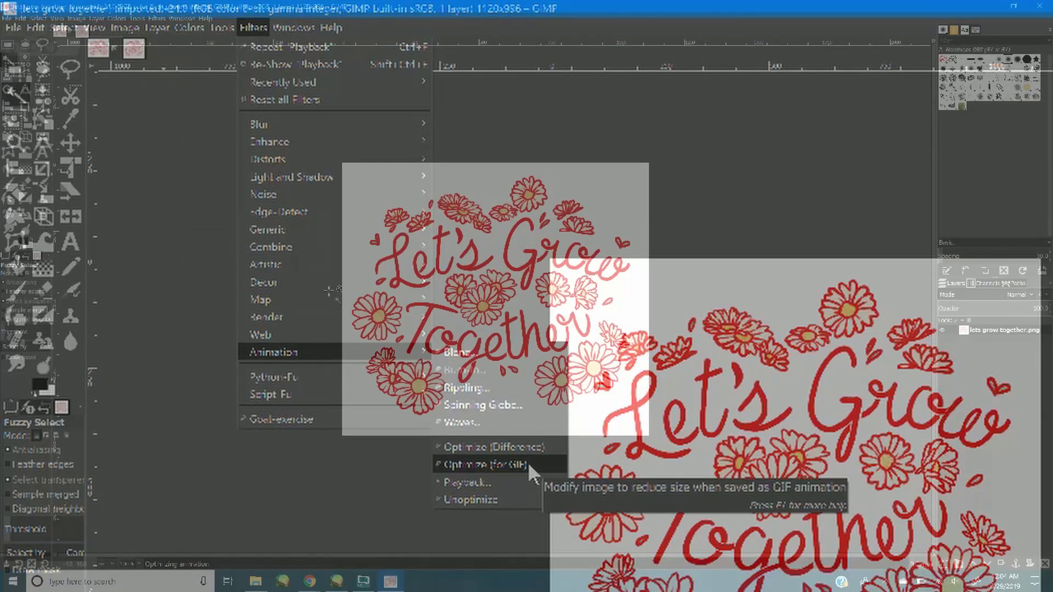
pyautogui.click(528, 464)
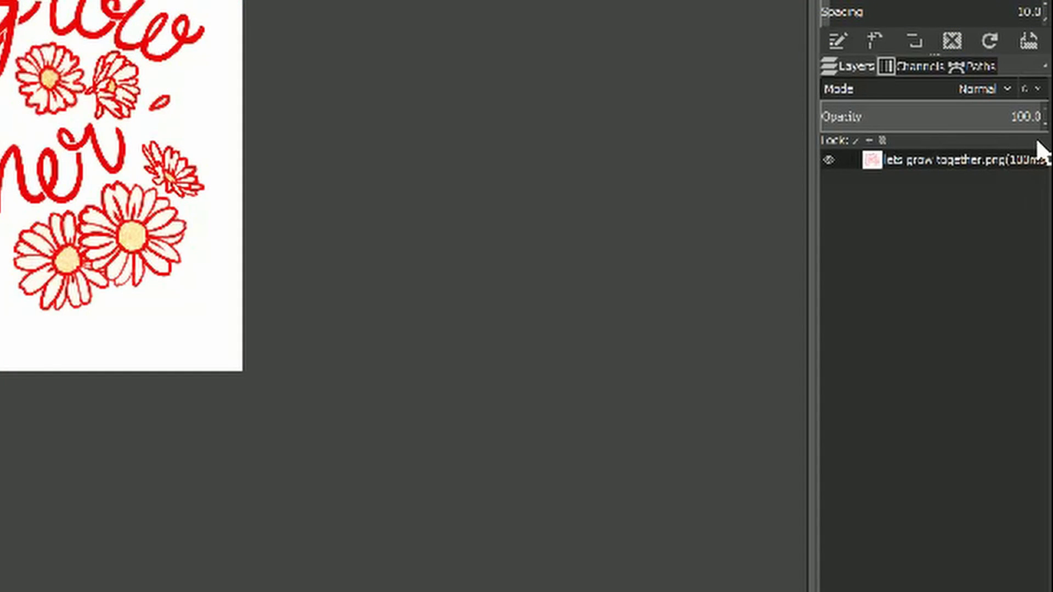
# - Change the frame duration in the optimized image's layer name to (200ms)
pyautogui.doubleClick(966, 158)
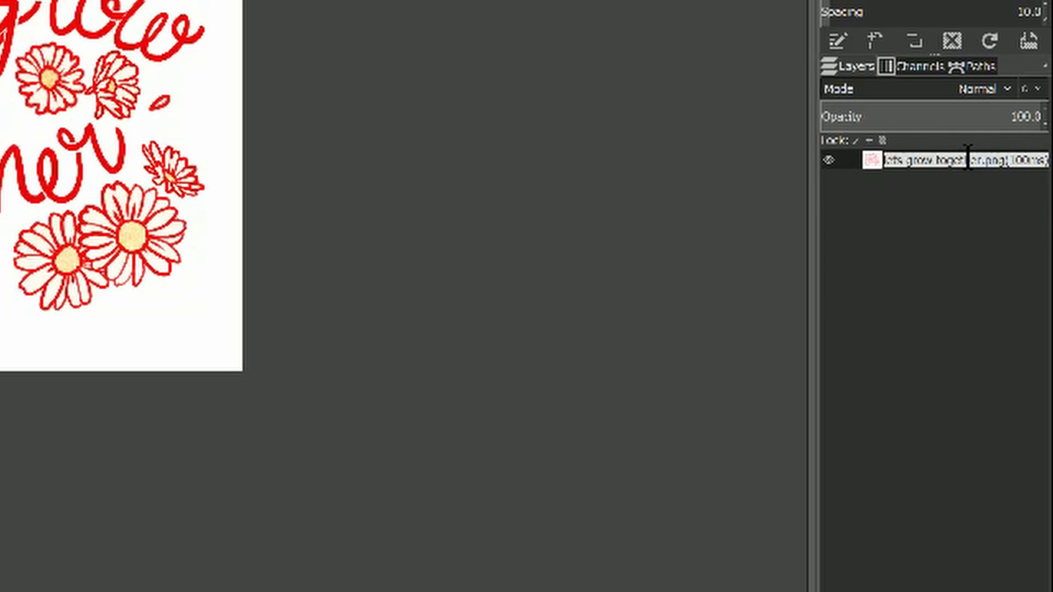
pyautogui.click(1011, 159)
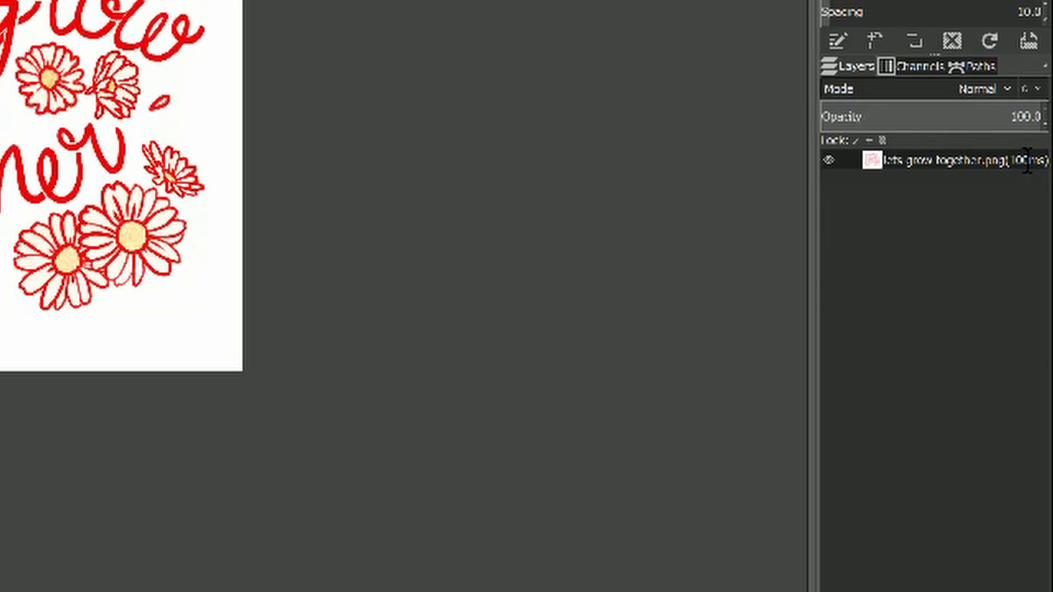
pyautogui.write('2')
pyautogui.press('Return')
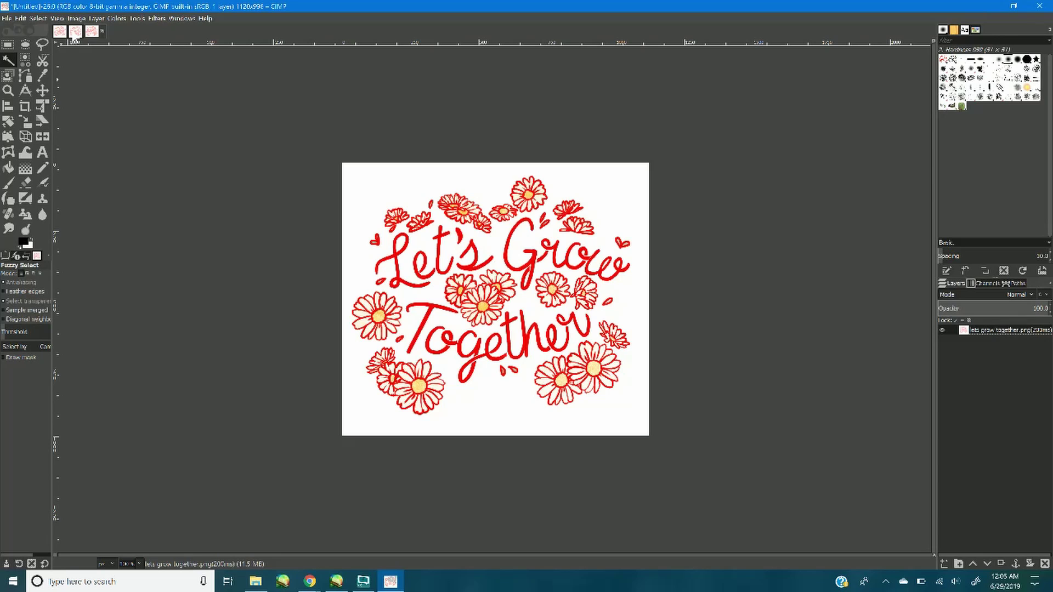
# - Select everything in the "lets grow together2.png" image and copy it
pyautogui.click(75, 34)
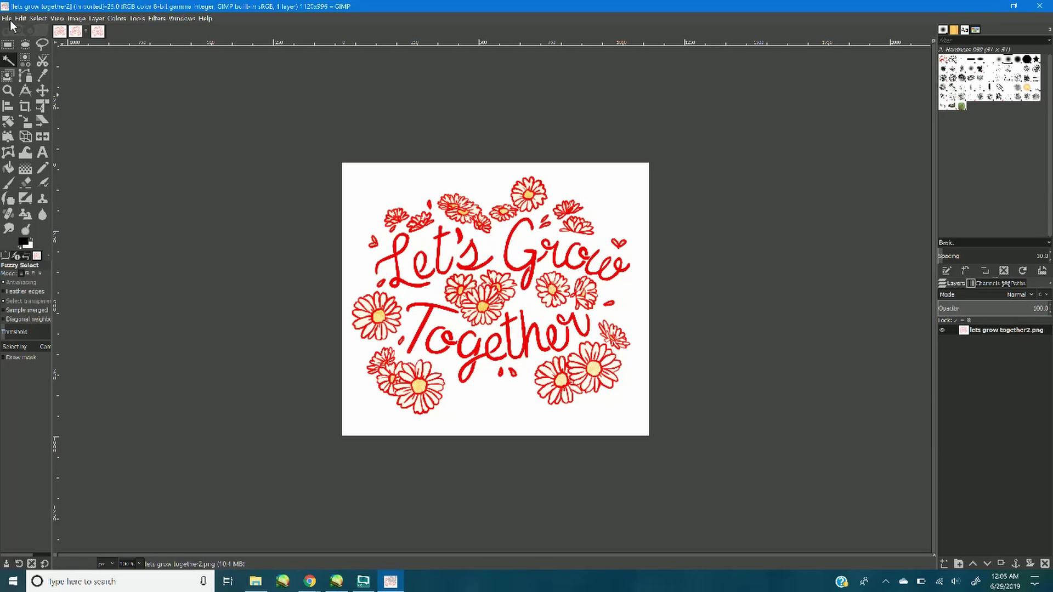
pyautogui.click(42, 18)
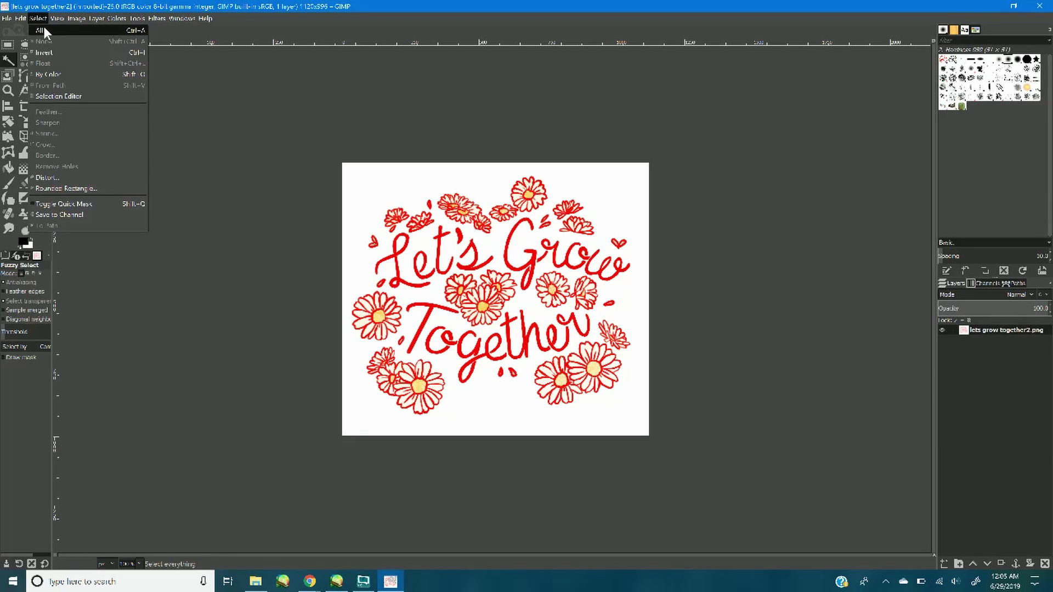
pyautogui.click(43, 24)
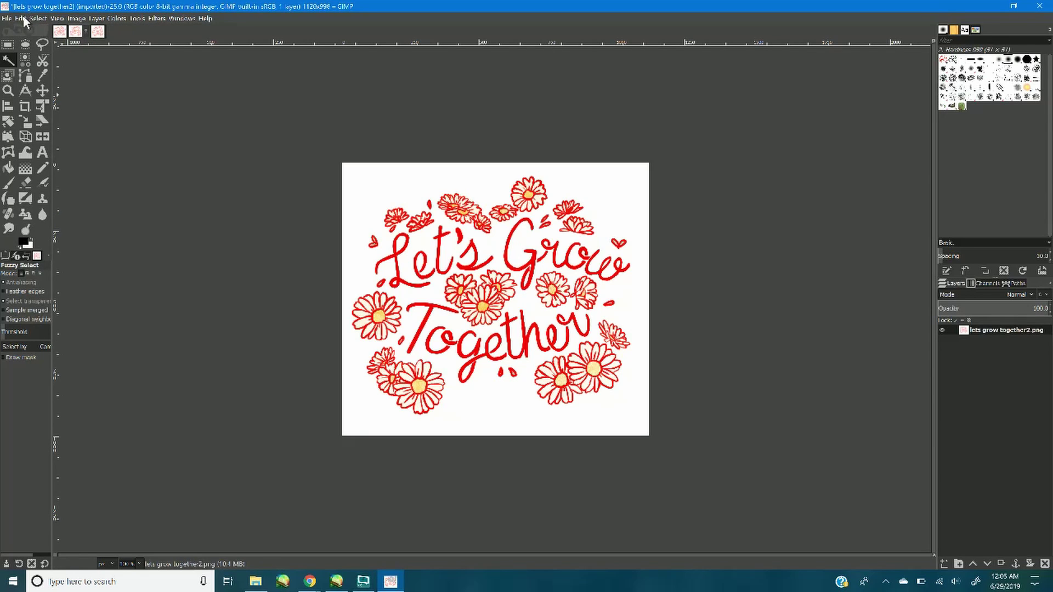
pyautogui.click(22, 19)
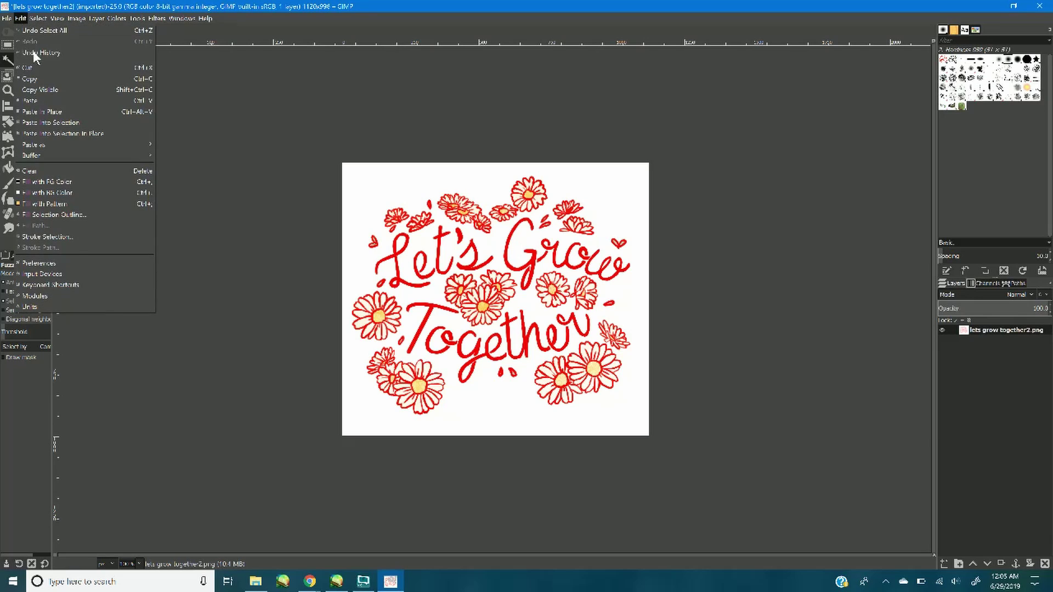
pyautogui.click(38, 80)
# - Paste the copied artwork into the optimized untitled image and turn the floating selection into a new layer
pyautogui.click(96, 32)
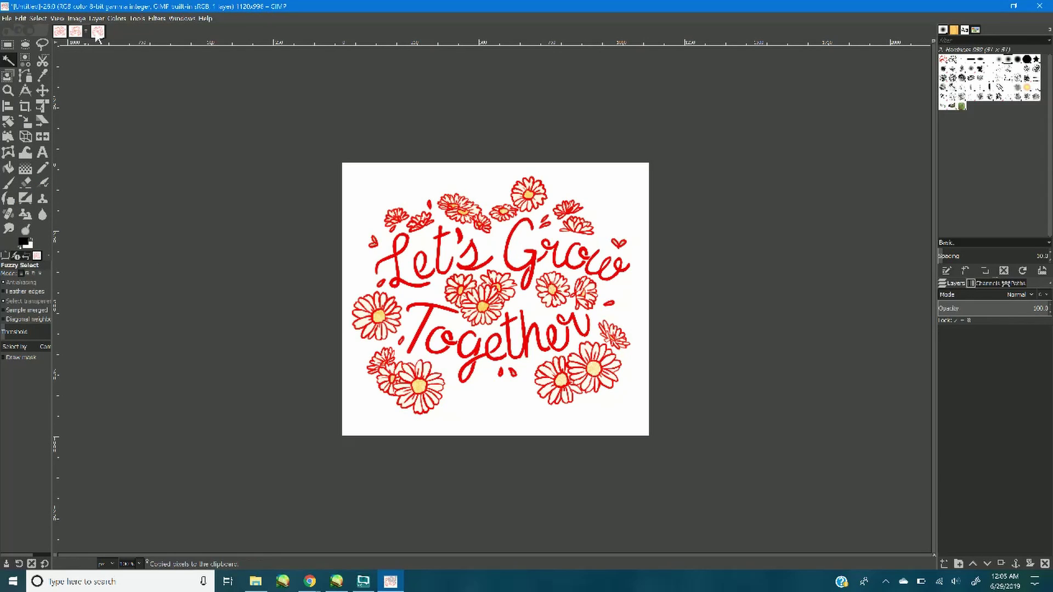
pyautogui.click(23, 16)
pyautogui.click(41, 104)
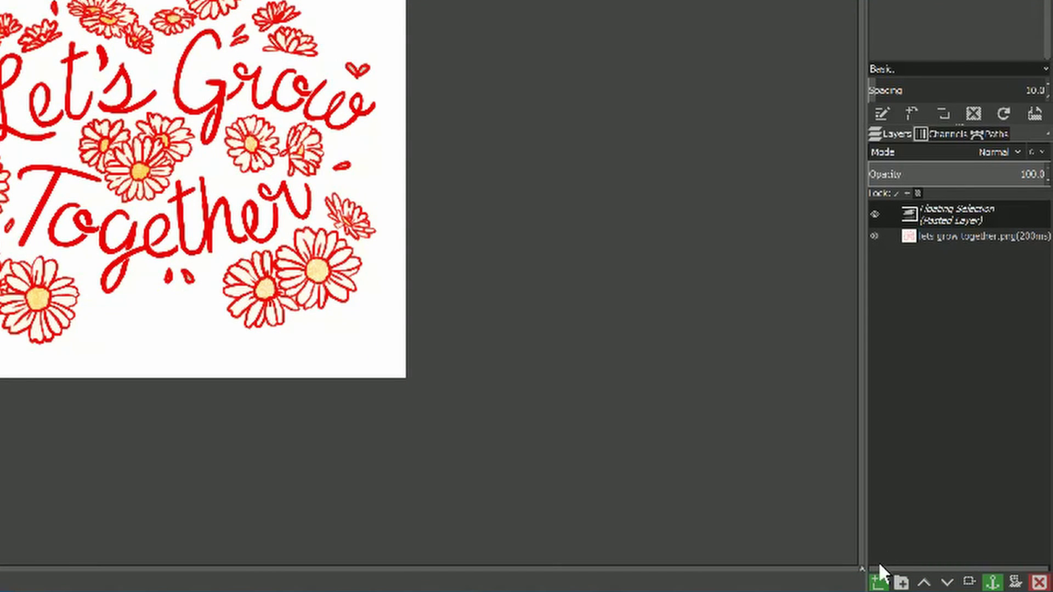
pyautogui.click(879, 581)
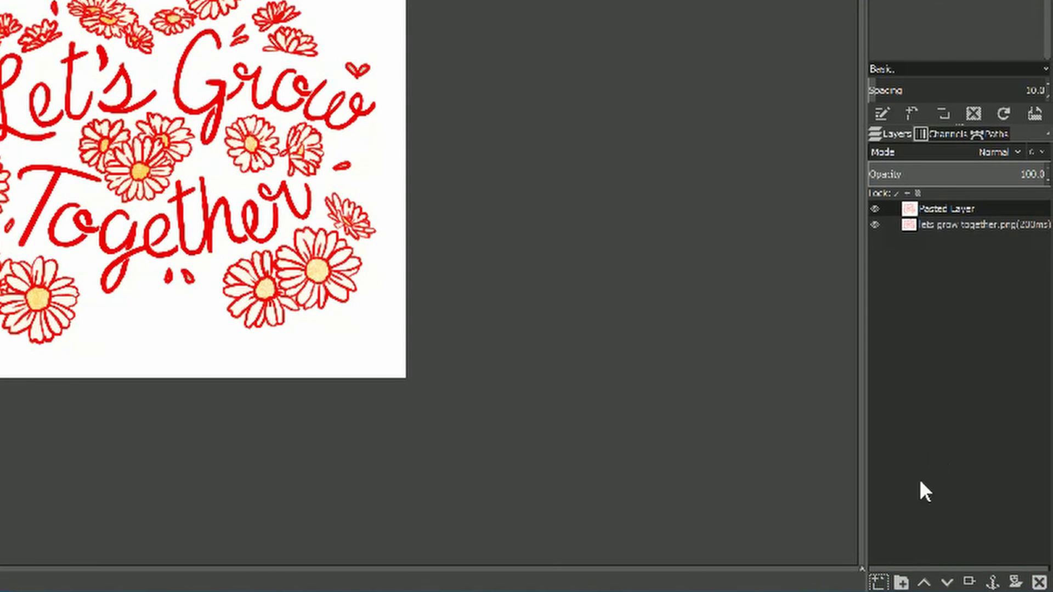
# - Append (200ms) to the pasted layer's name to set its frame duration
pyautogui.doubleClick(981, 204)
pyautogui.click(981, 207)
pyautogui.write('(200ms)')
pyautogui.press('Return')
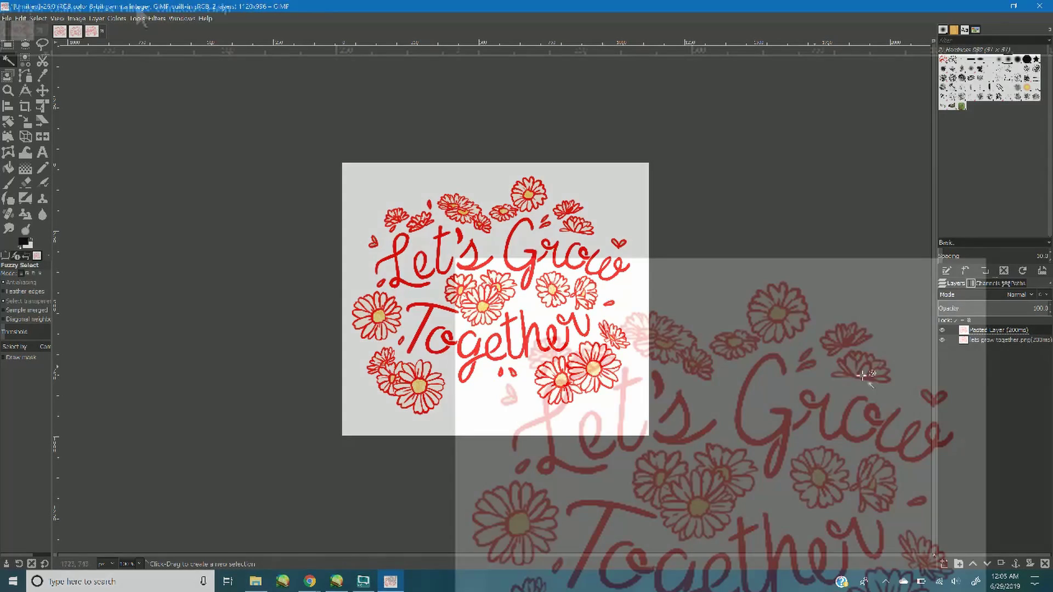
# - Preview the two-frame animation with the Playback filter, enlarging and repositioning its window over the canvas
pyautogui.click(157, 18)
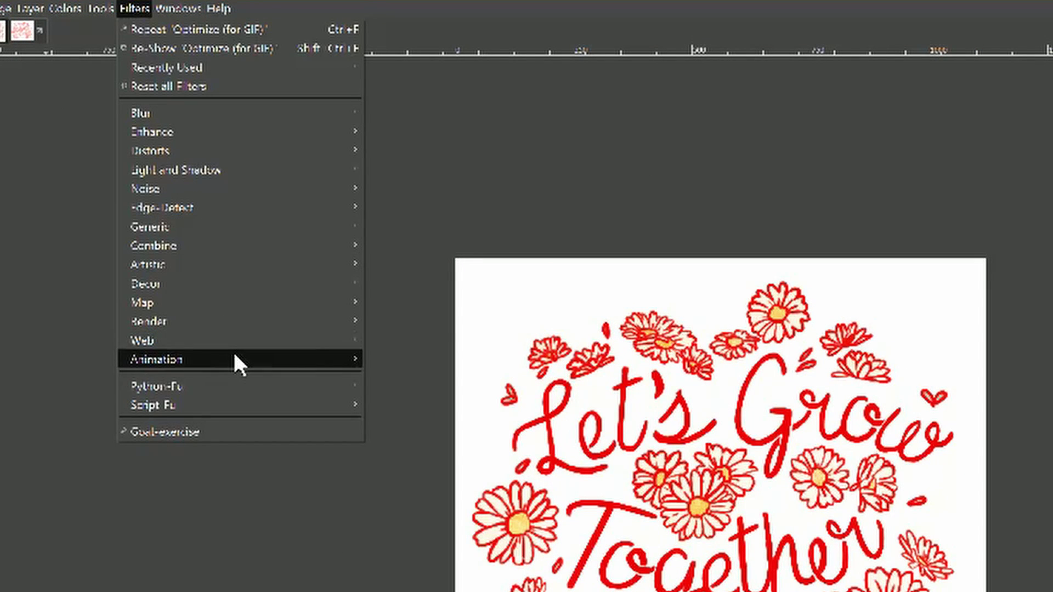
pyautogui.moveTo(235, 355)
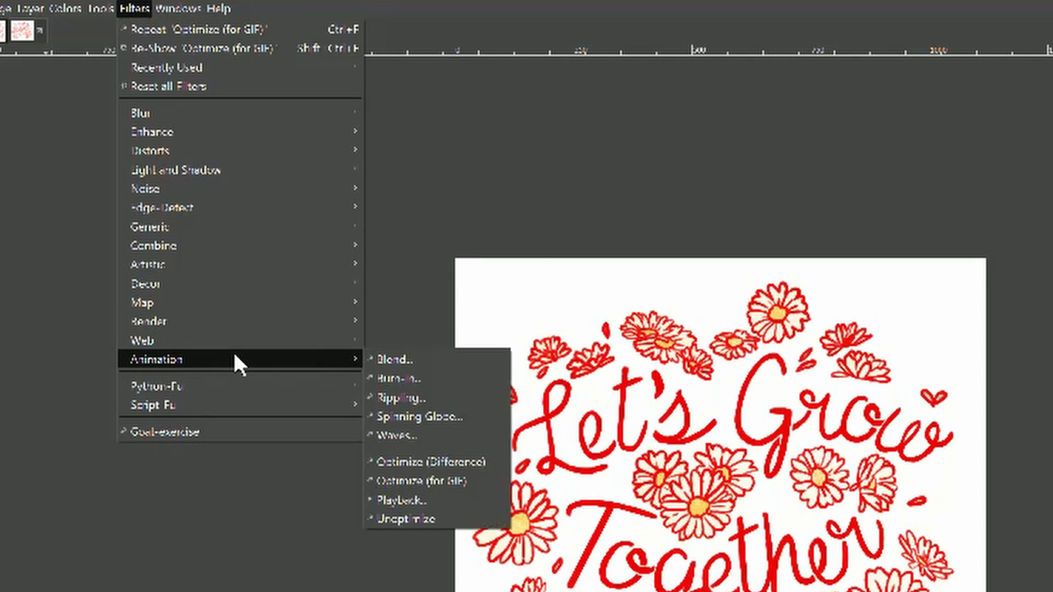
pyautogui.click(422, 499)
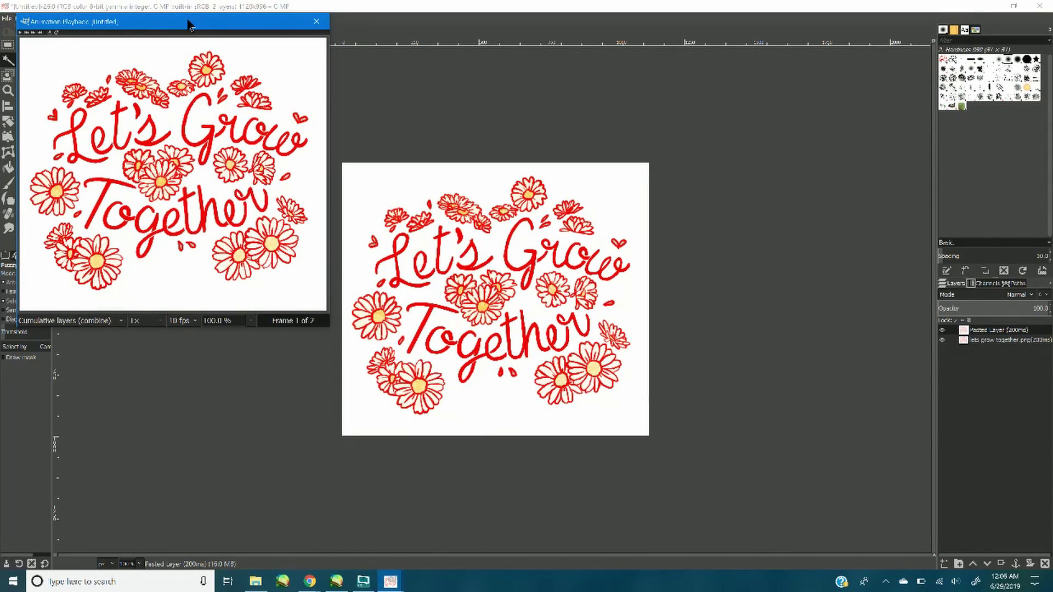
pyautogui.moveTo(189, 22); pyautogui.dragTo(521, 147)
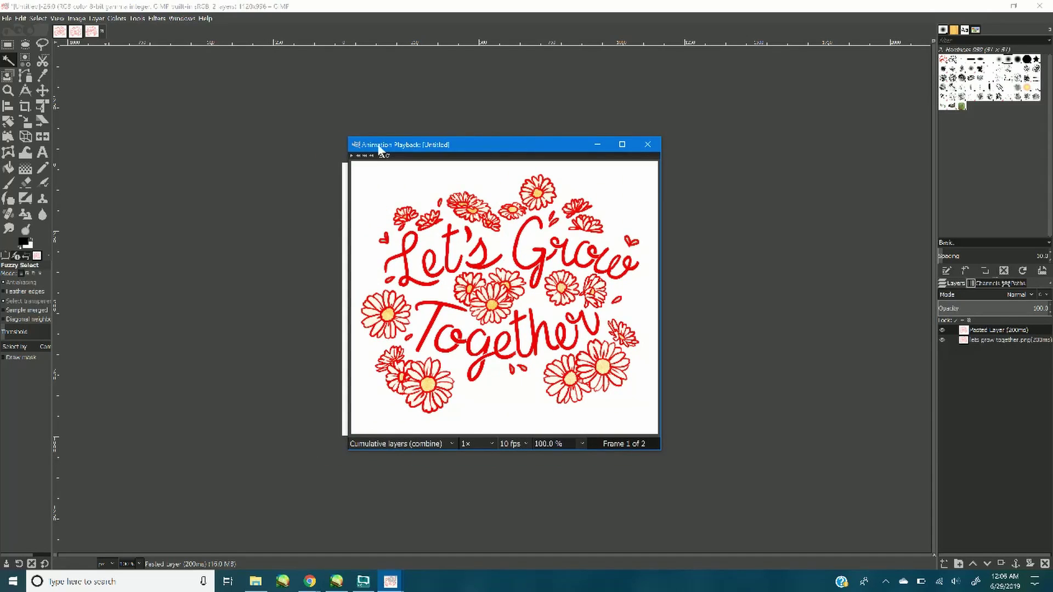
pyautogui.moveTo(346, 137); pyautogui.dragTo(187, 54)
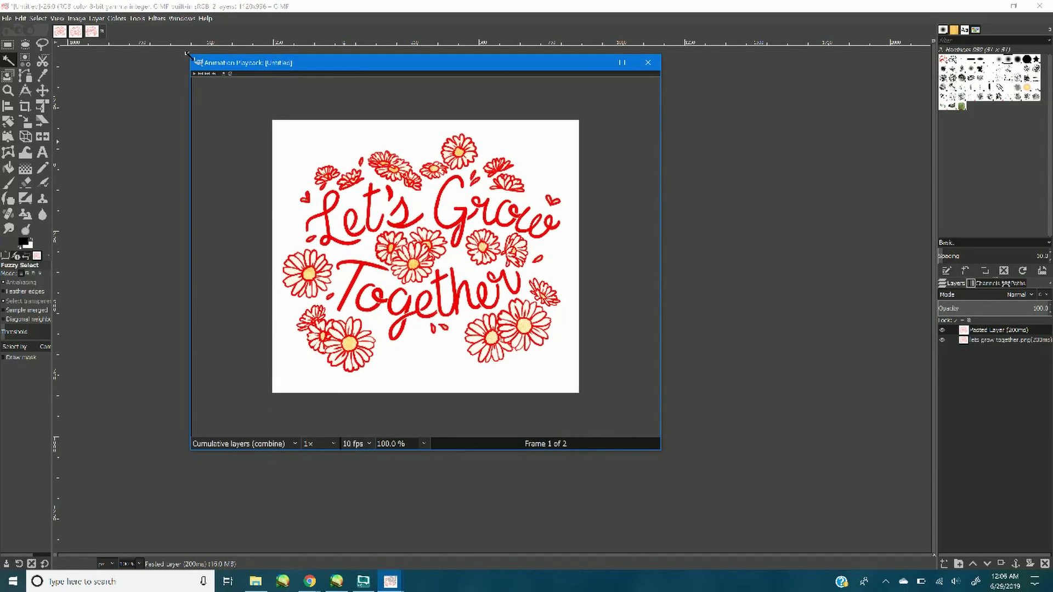
pyautogui.moveTo(306, 55); pyautogui.dragTo(424, 103)
pyautogui.click(254, 104)
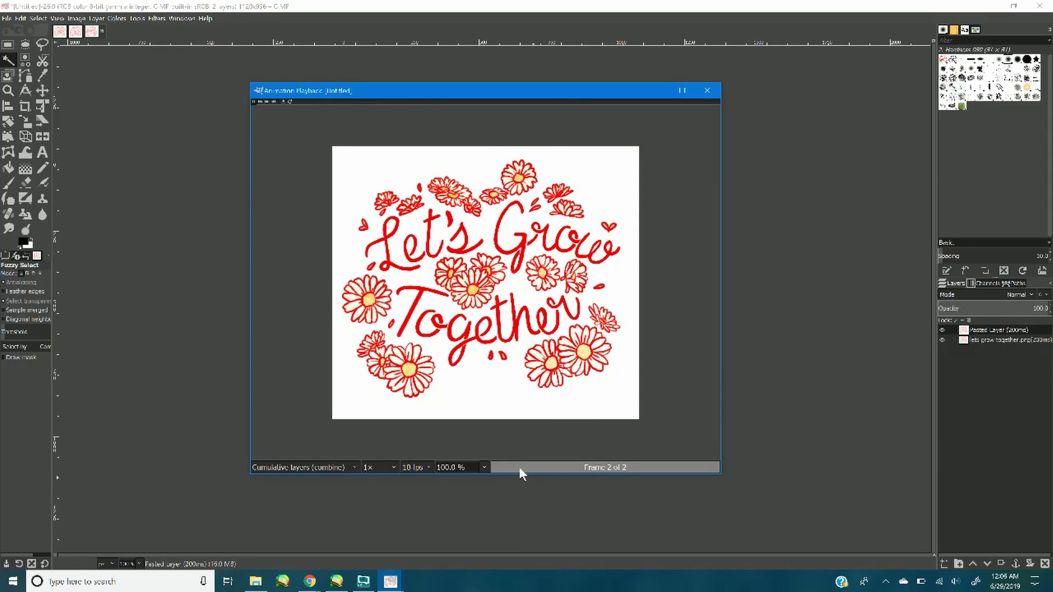
# - Start exporting the animation and choose the Pictures folder inside Desktop's Old Computer Files as the destination
pyautogui.click(6, 19)
pyautogui.click(6, 19)
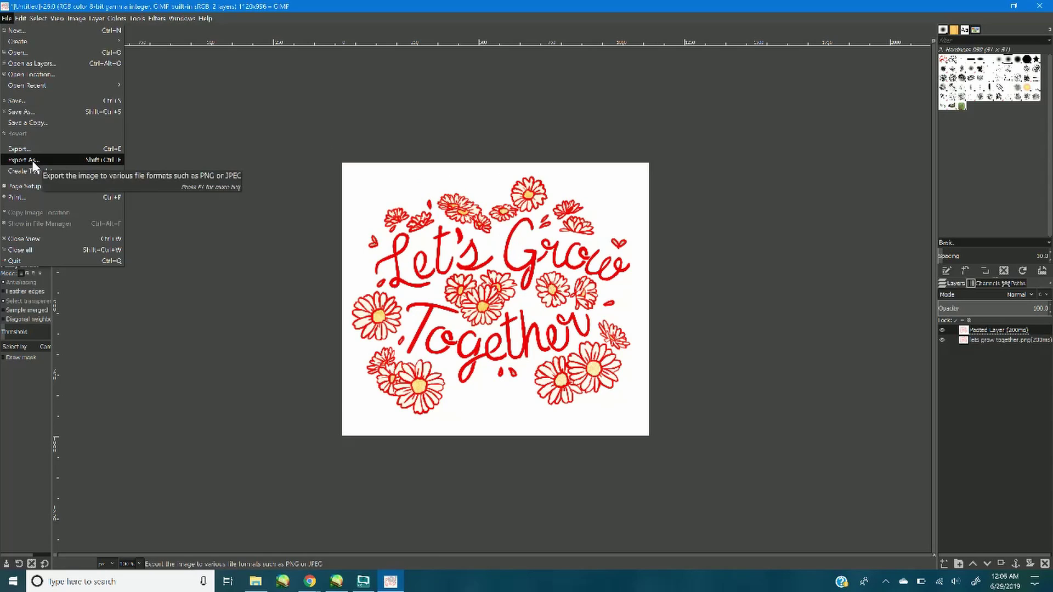
pyautogui.click(39, 158)
pyautogui.click(25, 105)
pyautogui.doubleClick(82, 70)
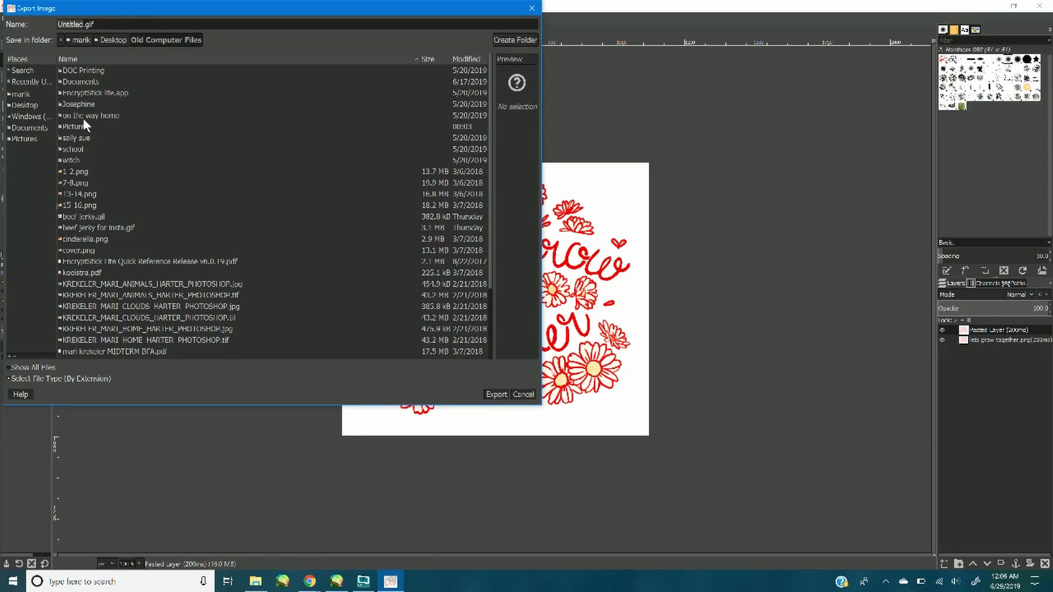
pyautogui.doubleClick(83, 117)
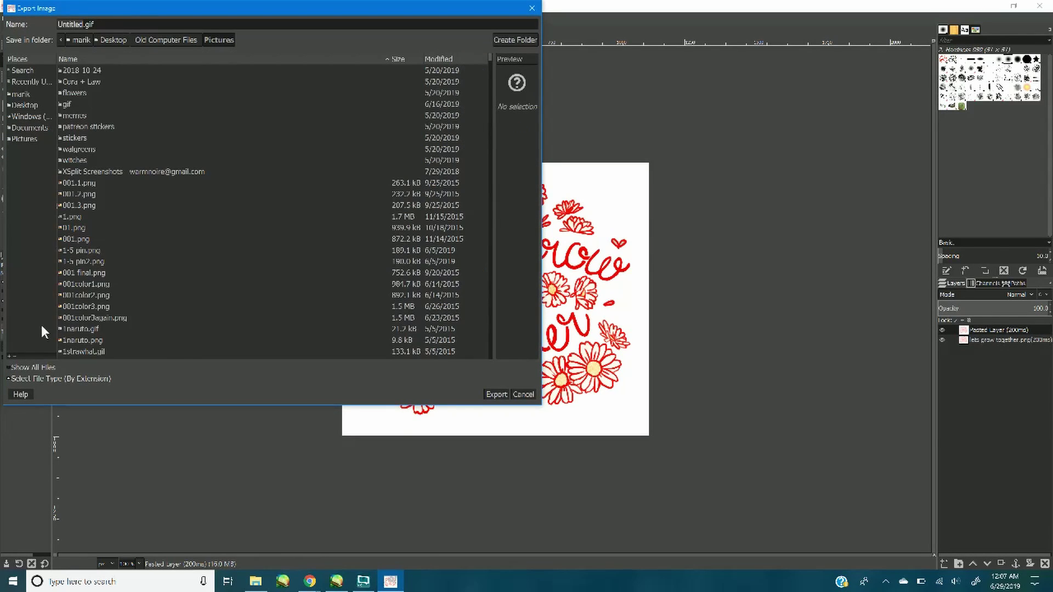
# - Name the export "Lets Grow Together.gif", choose GIF image as the file type, and proceed to the GIF export options
pyautogui.doubleClick(76, 23)
pyautogui.write('lets Grow Together')
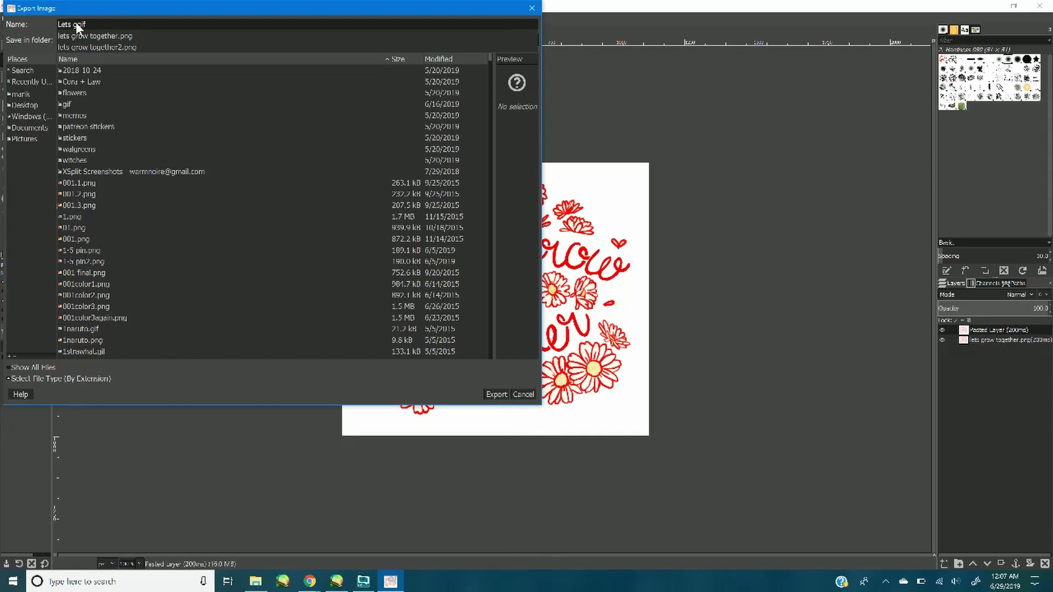
pyautogui.click(59, 384)
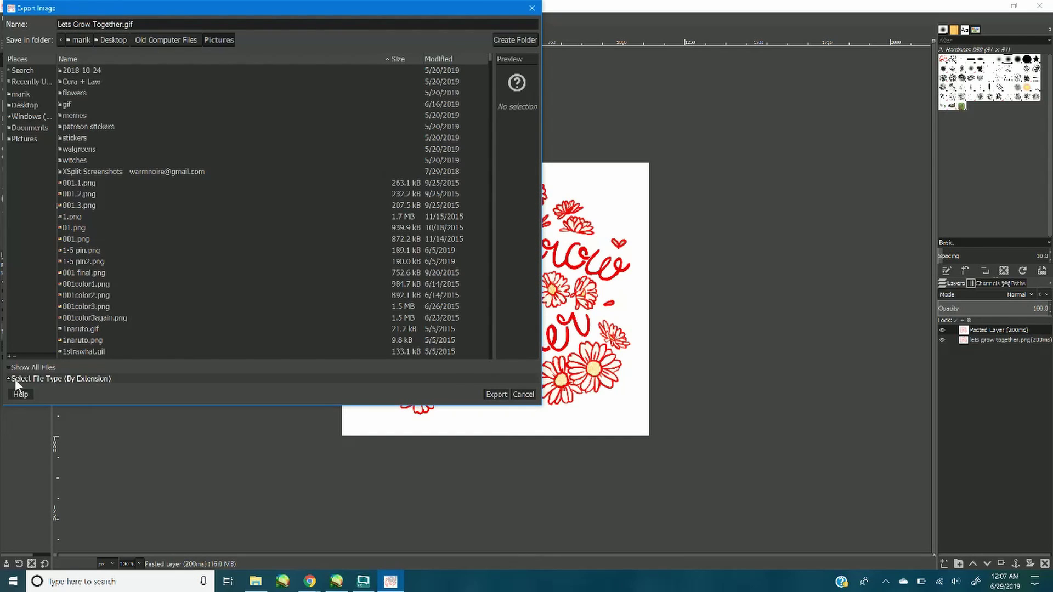
pyautogui.click(16, 380)
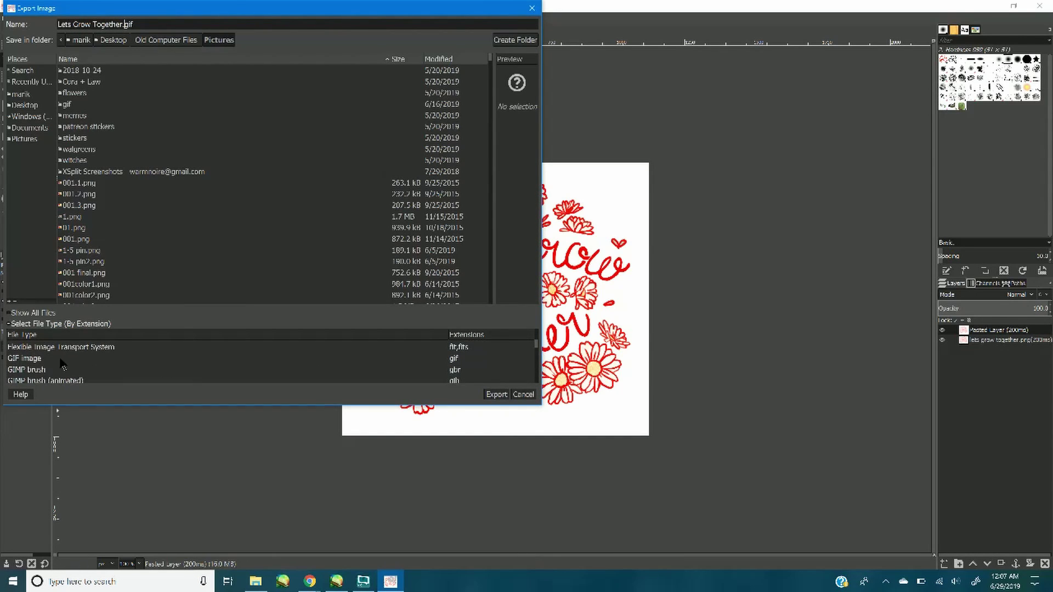
pyautogui.click(62, 359)
pyautogui.click(495, 394)
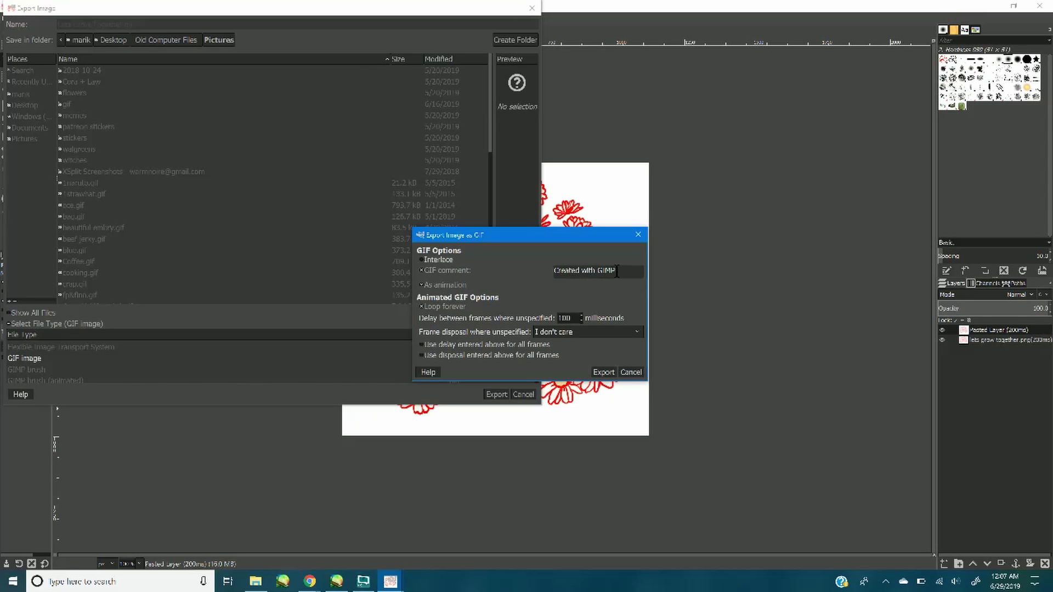
# - Replace the default GIF comment in the export options with the artist's handle
pyautogui.moveTo(622, 270); pyautogui.dragTo(541, 268)
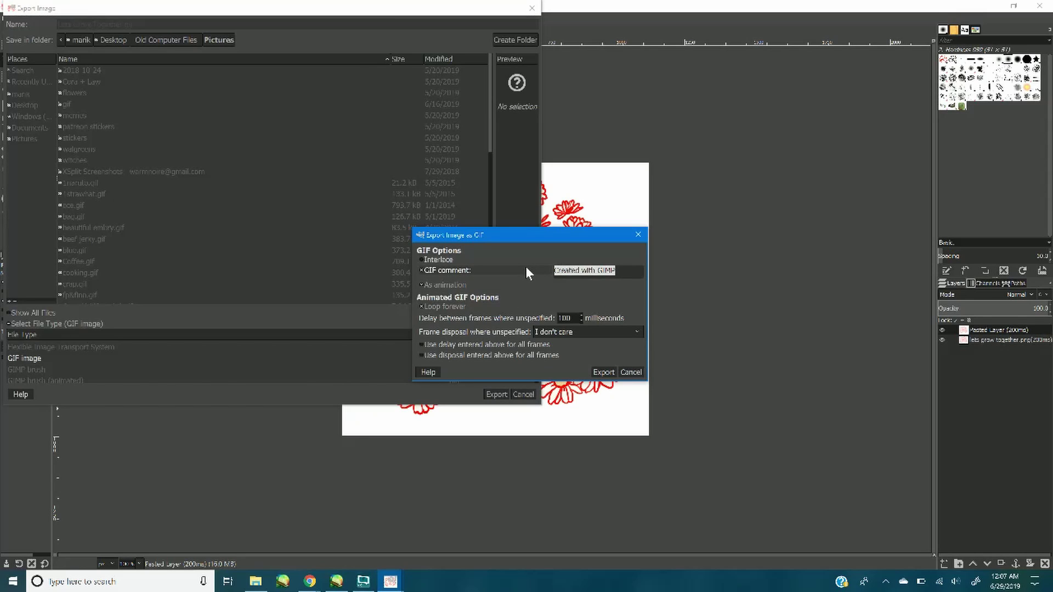
pyautogui.write('marikdoodles')
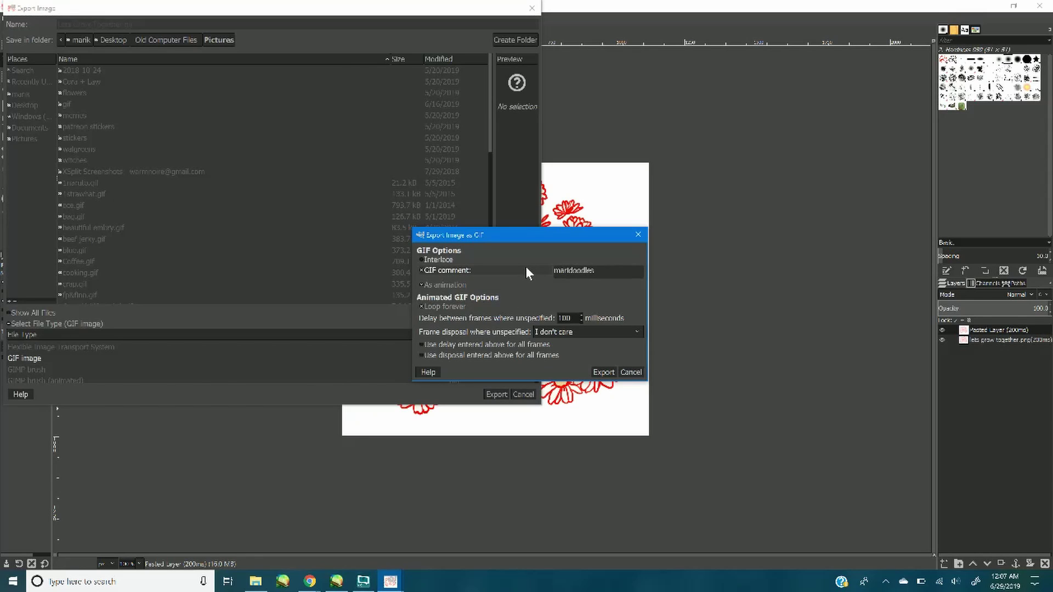